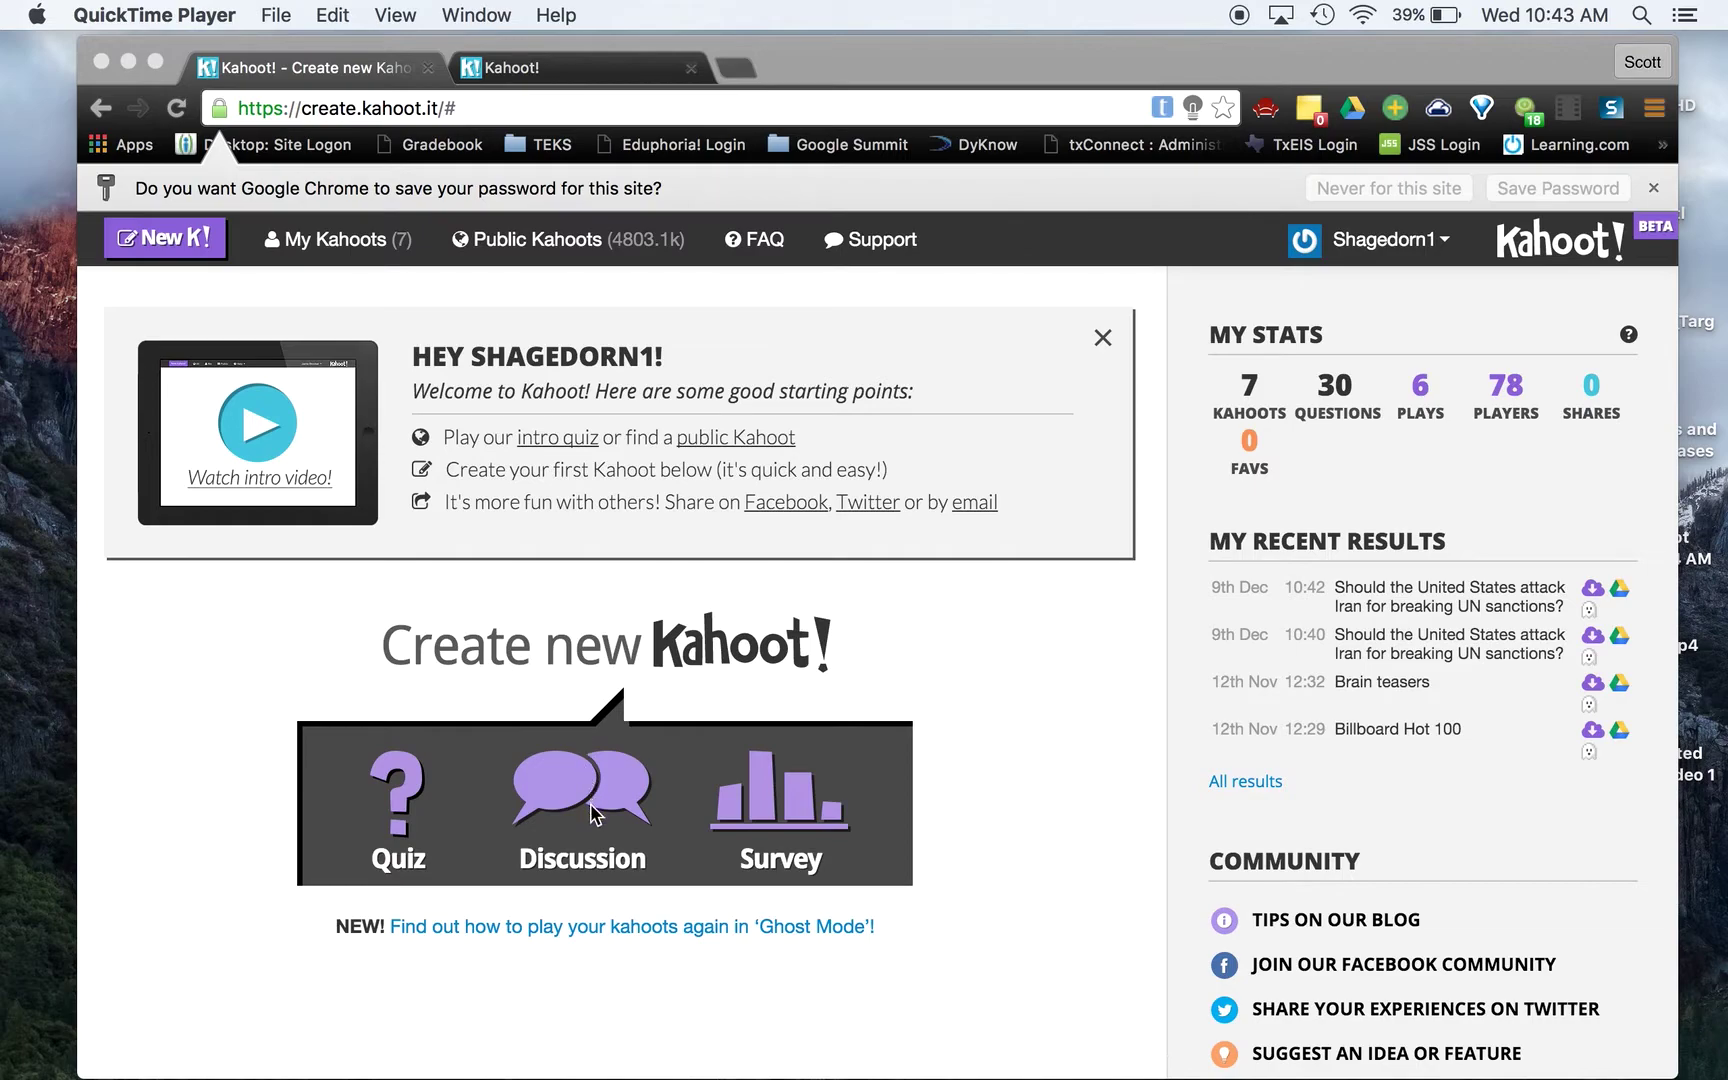
Create a discussion asking 'Should the United States attack Iran for breaking UN sanctions?', fixing the typo
left_click(382, 653)
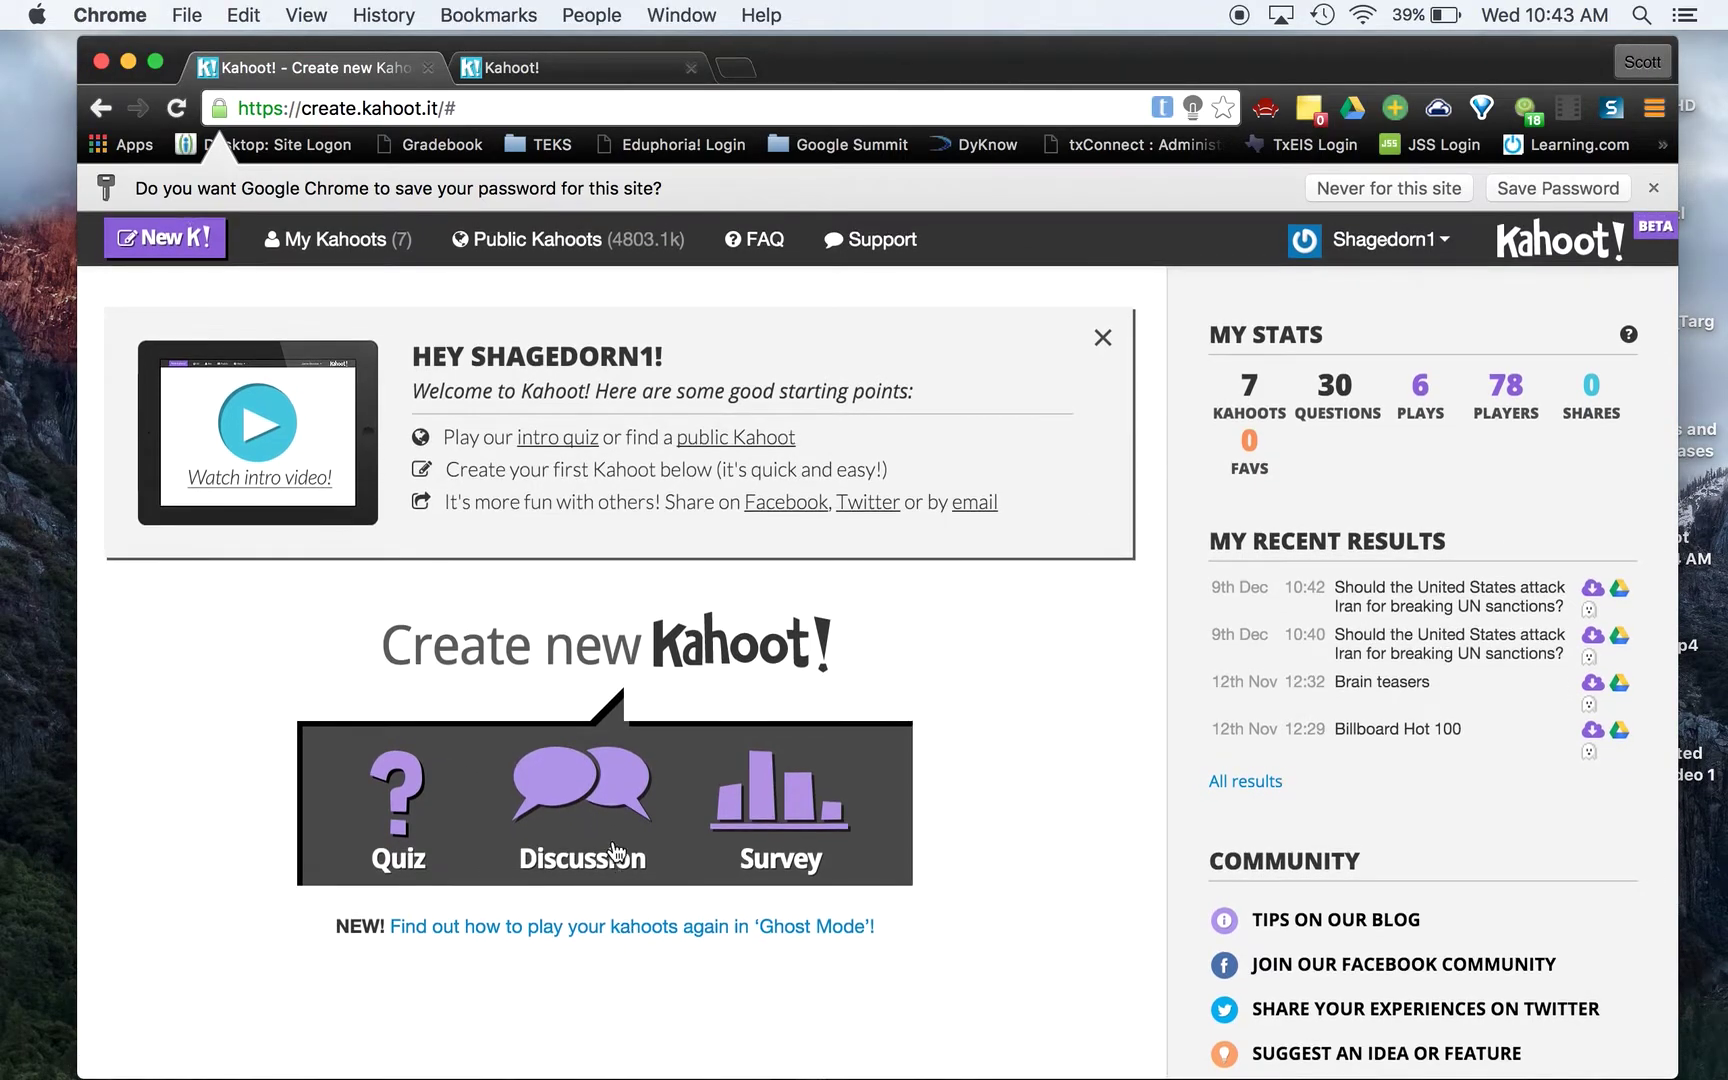
left_click(603, 797)
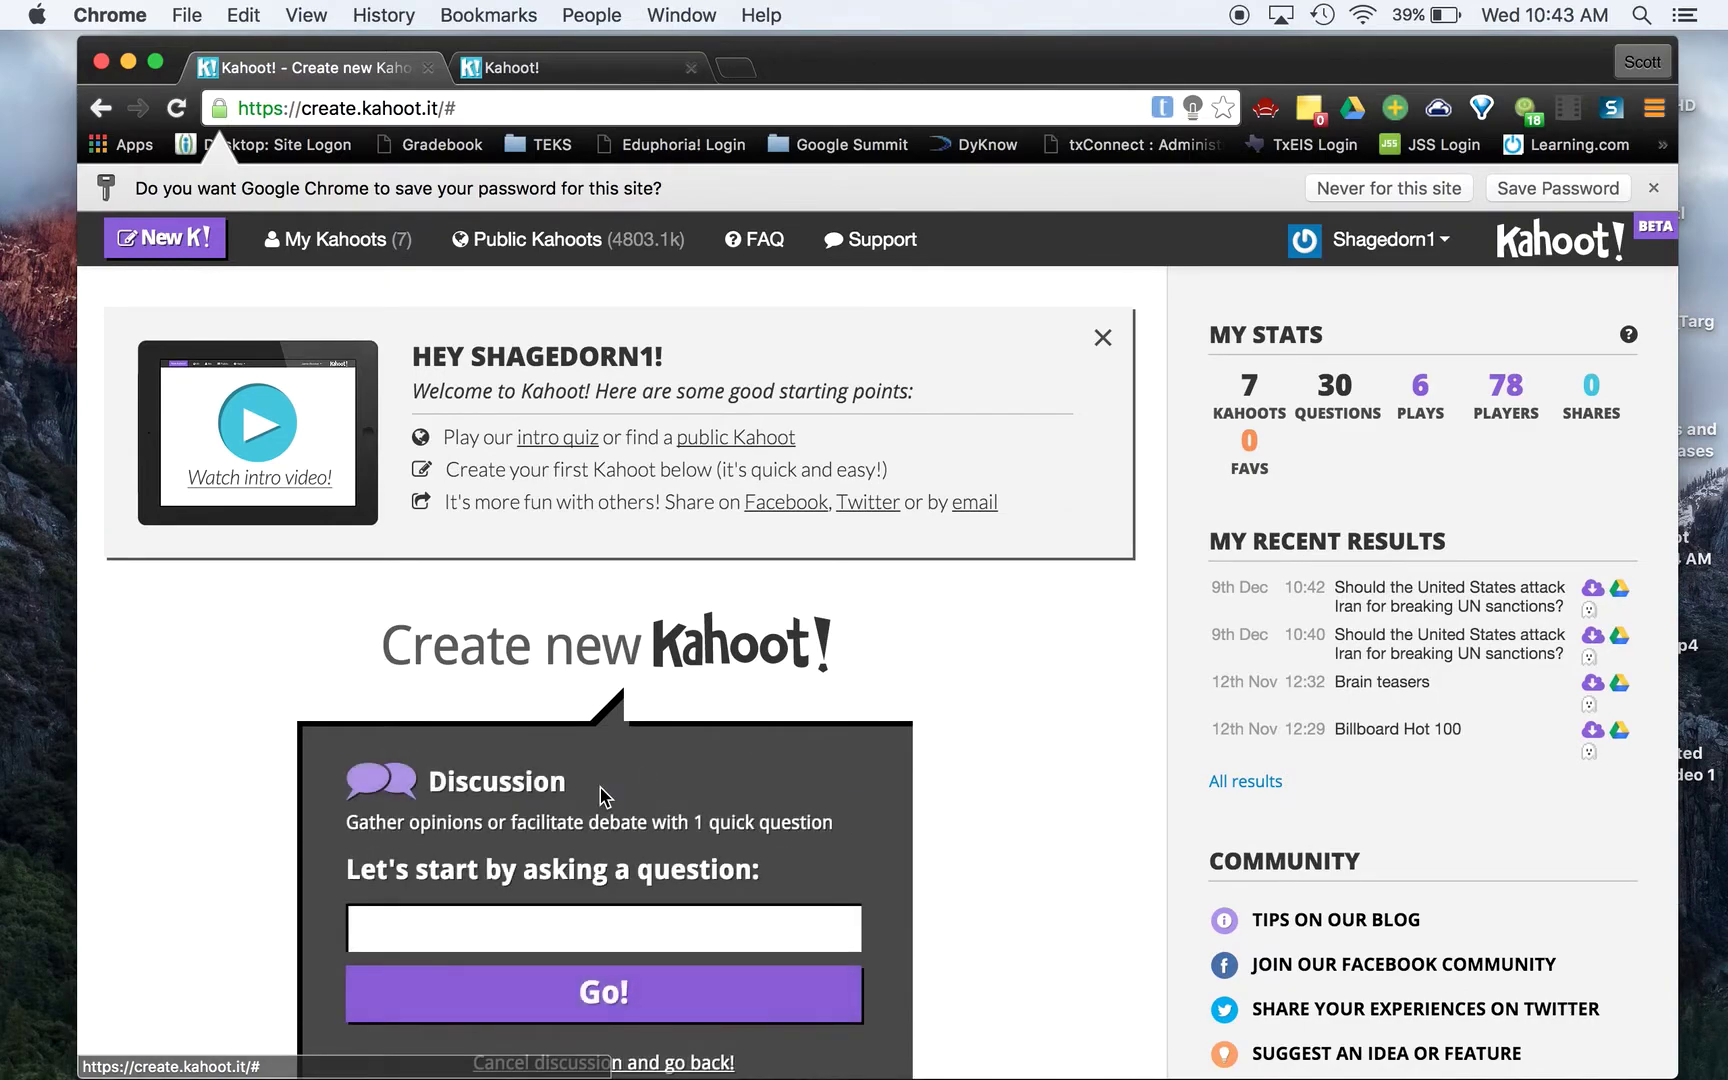
scroll(600, 820, "down", 2)
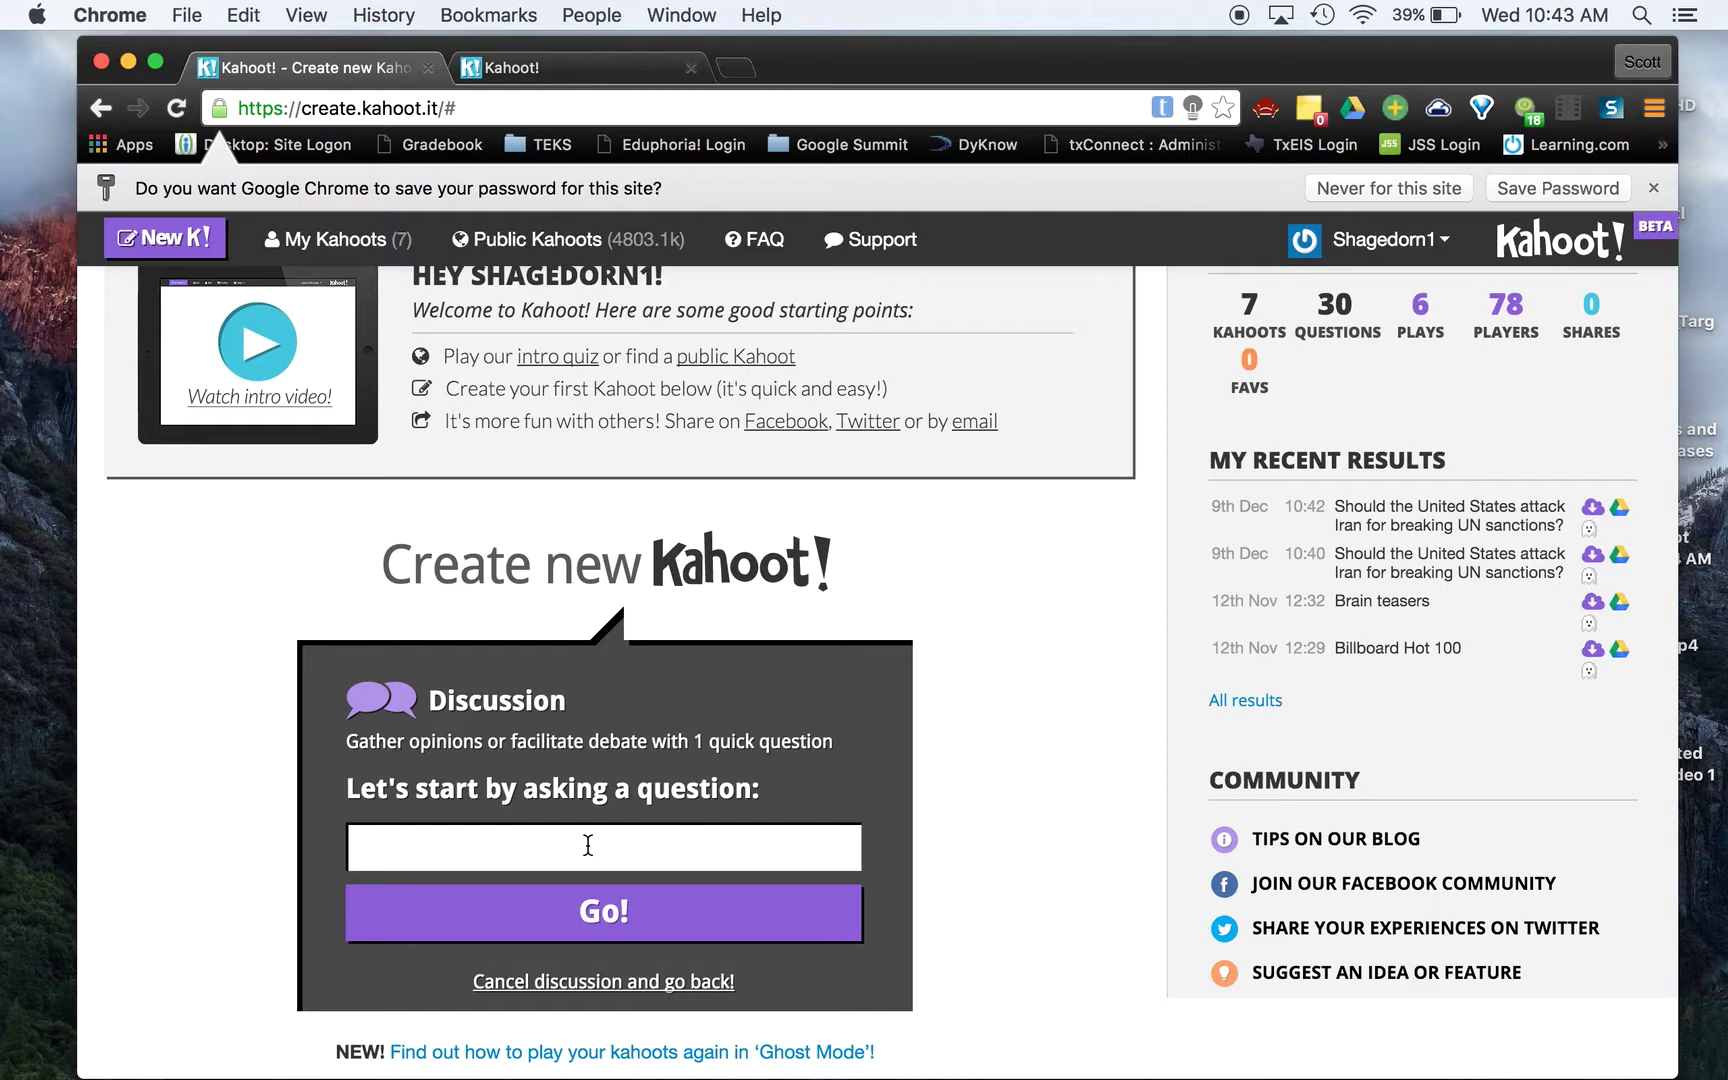
type("Should the Unites")
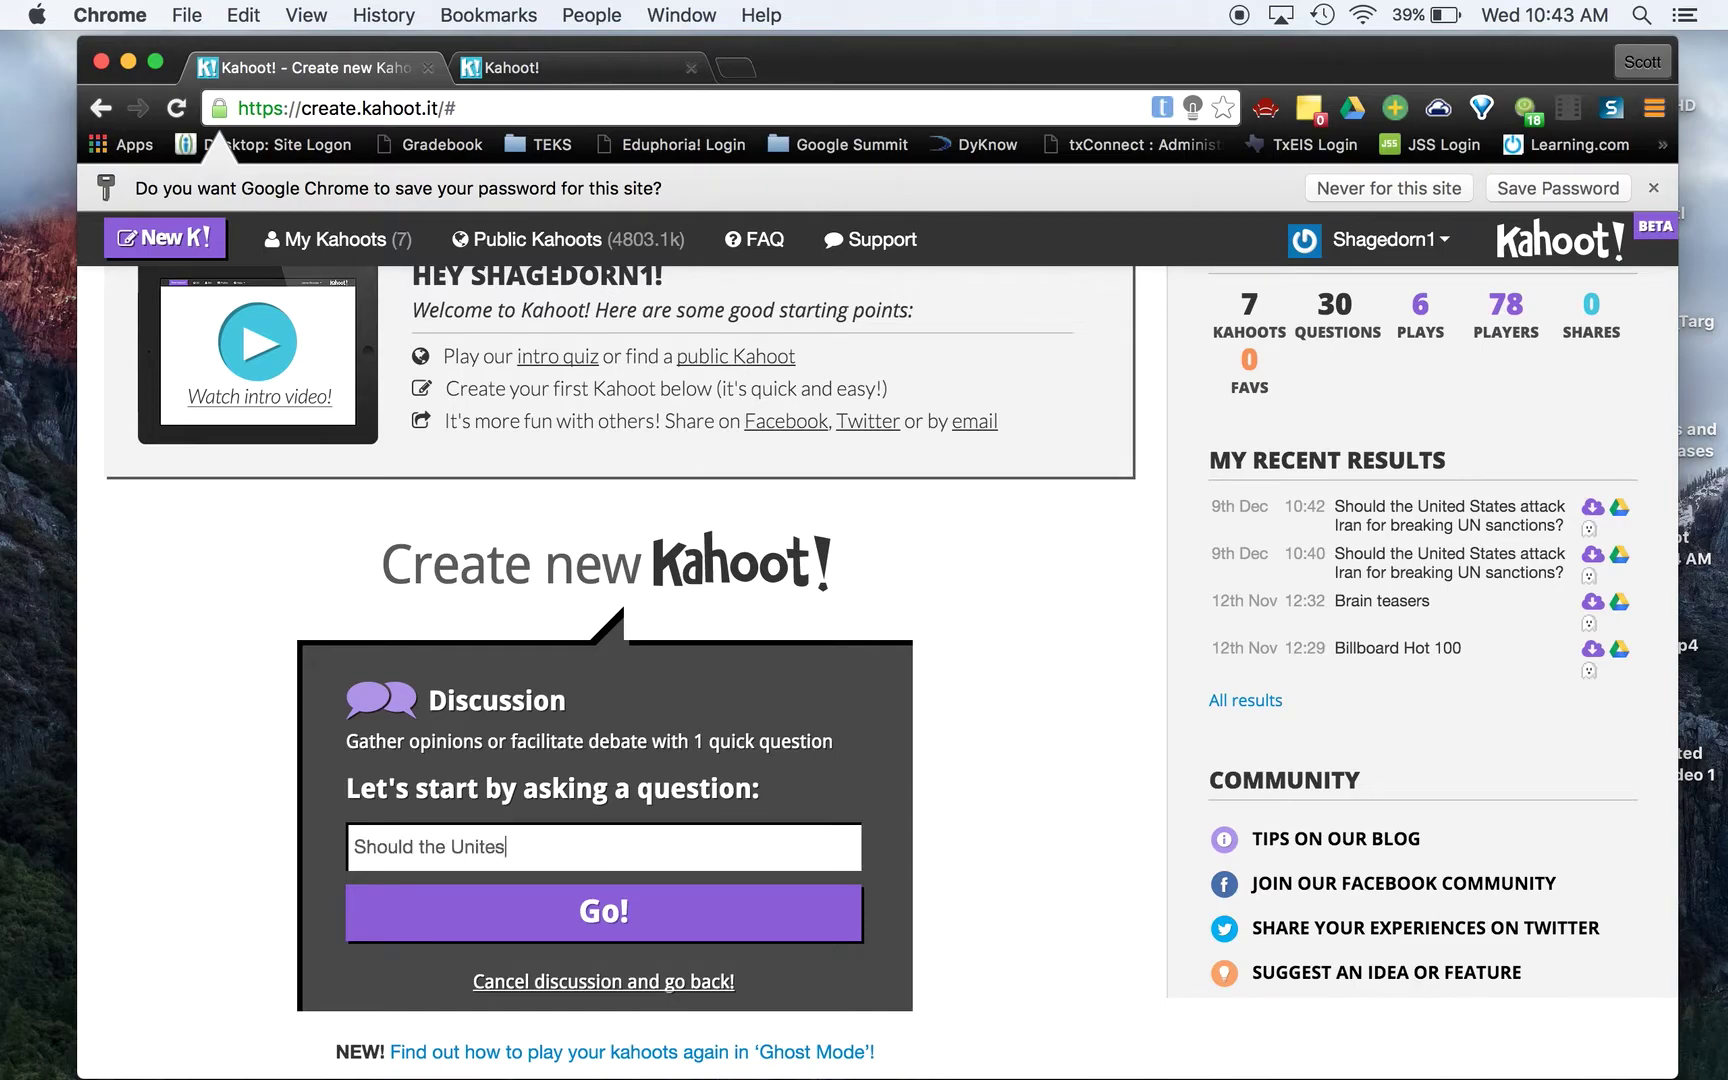
key("BackSpace")
type("d States attack Iran f")
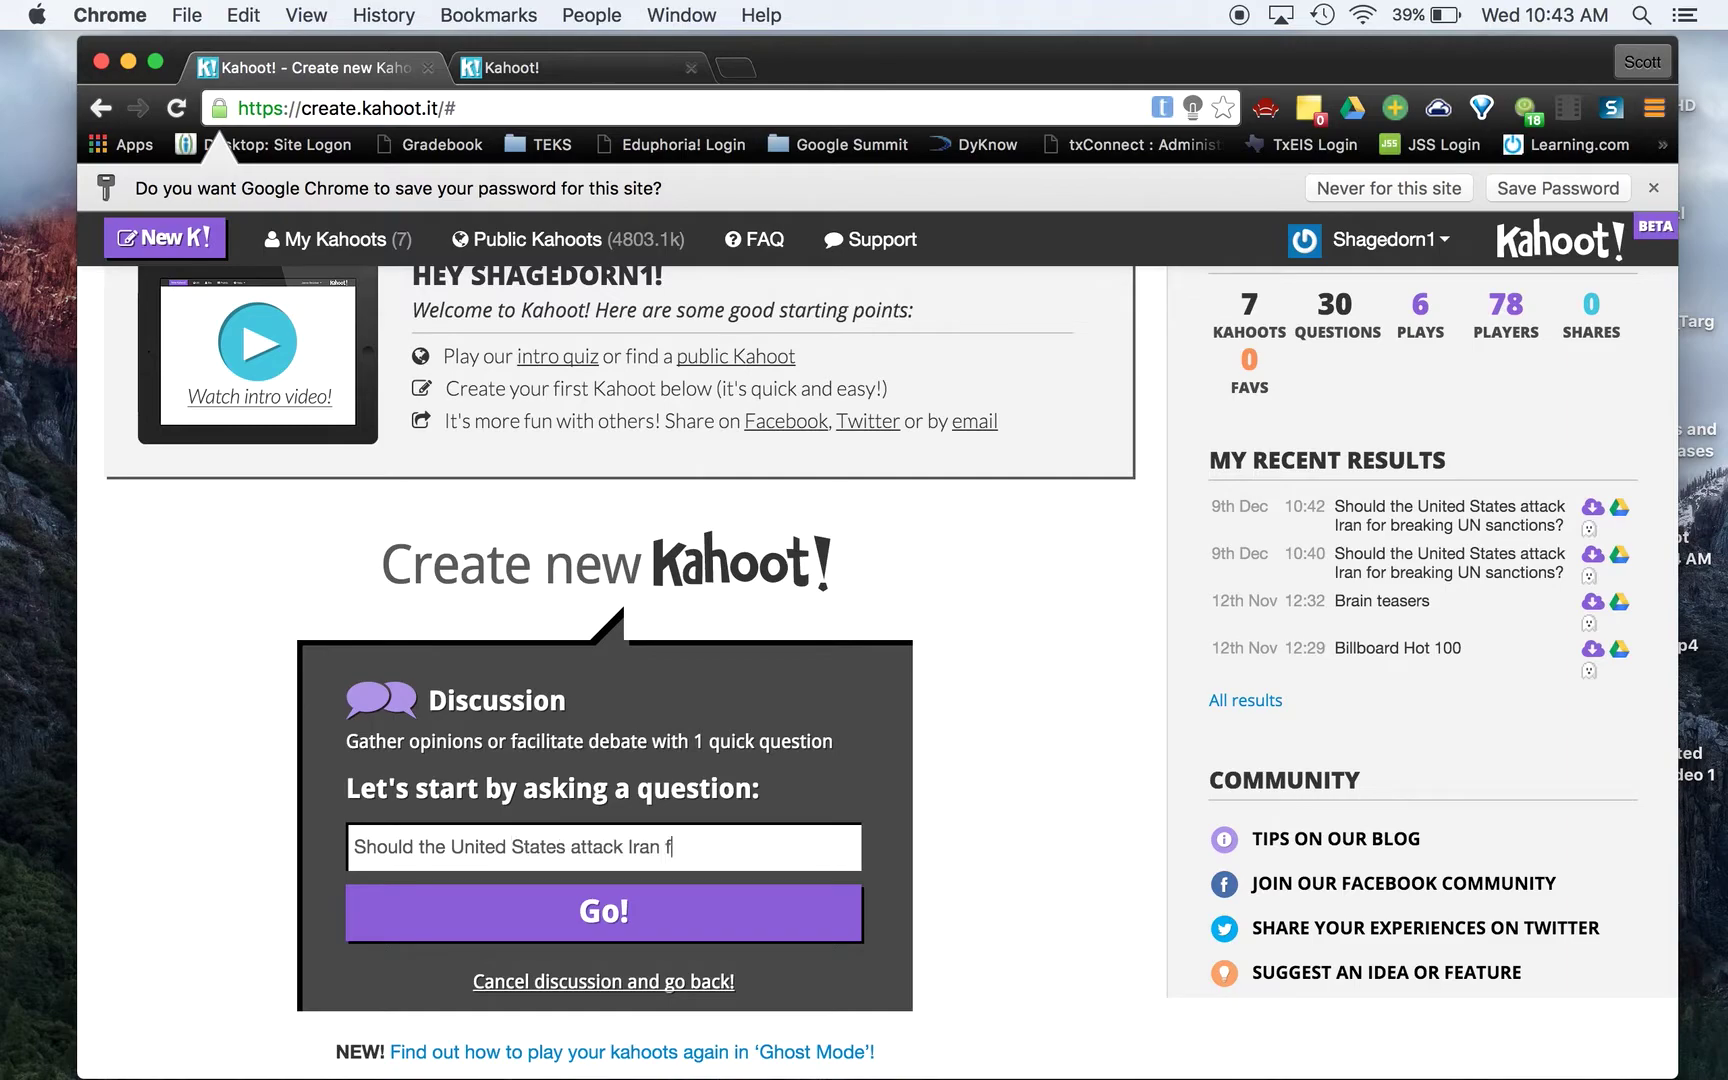
type("or breaking UN sacntio")
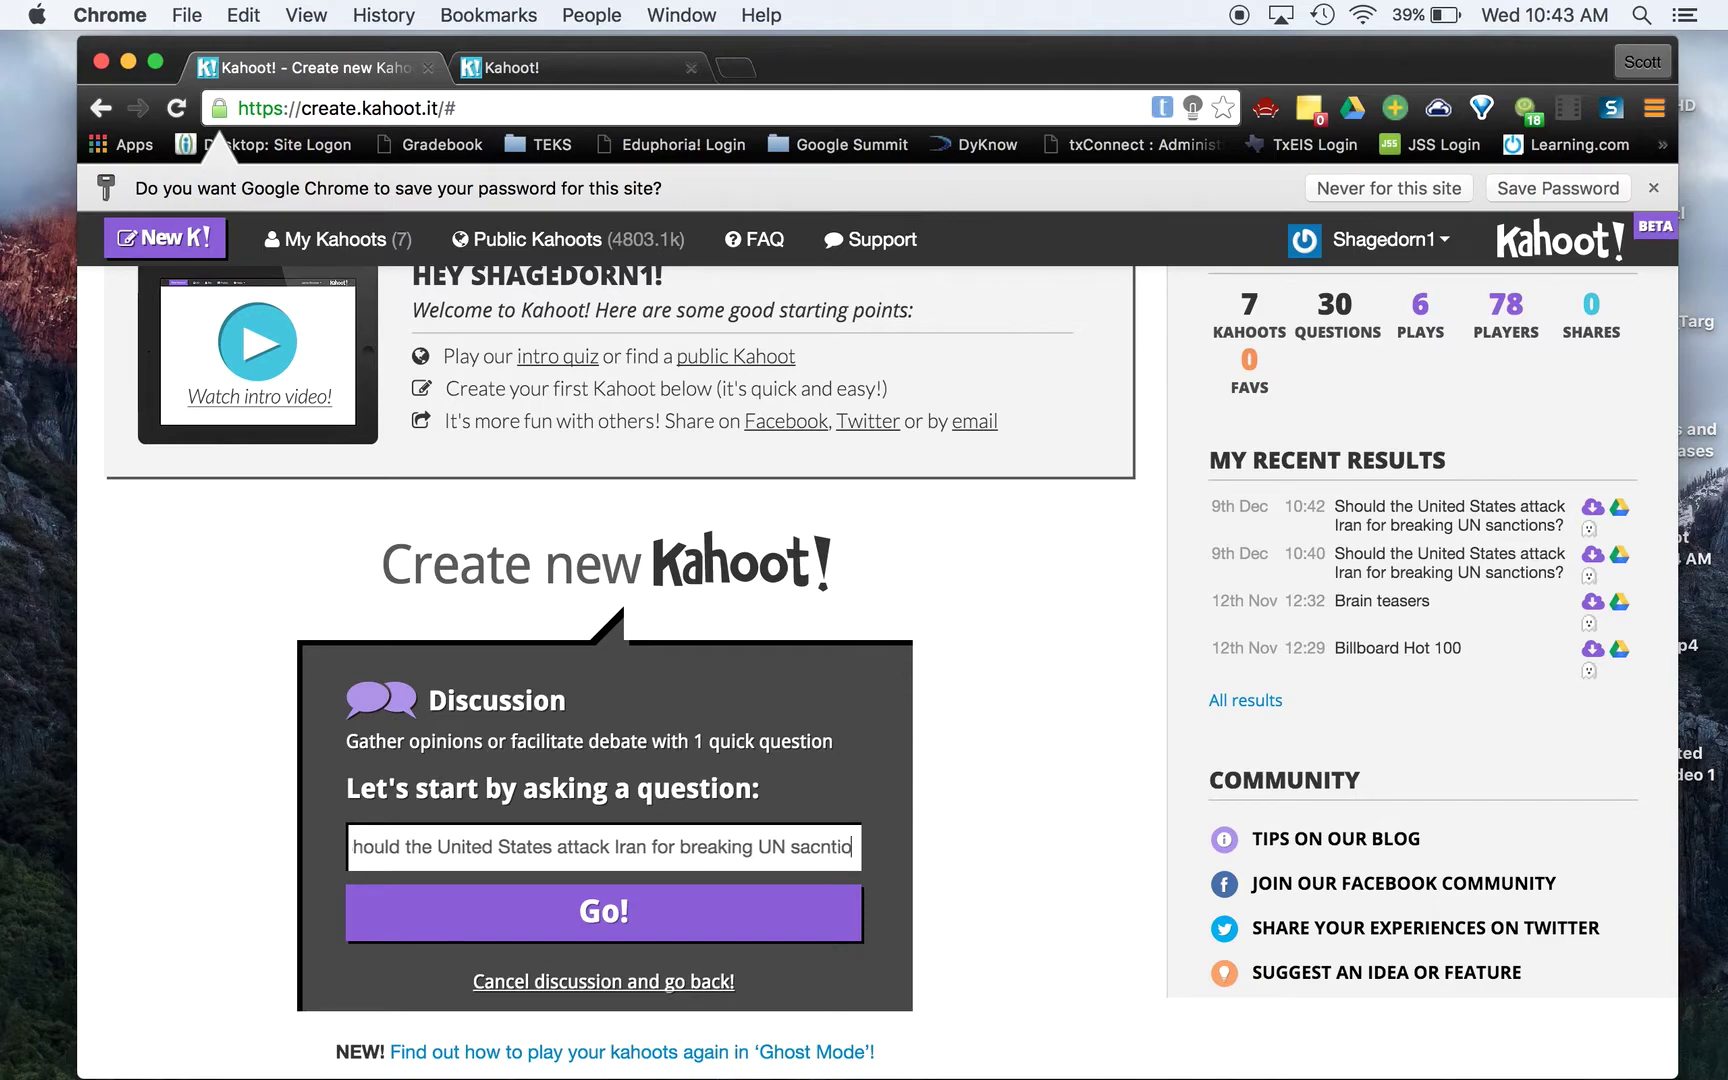
key("BackSpace")
key("BackSpace")
type("tions?")
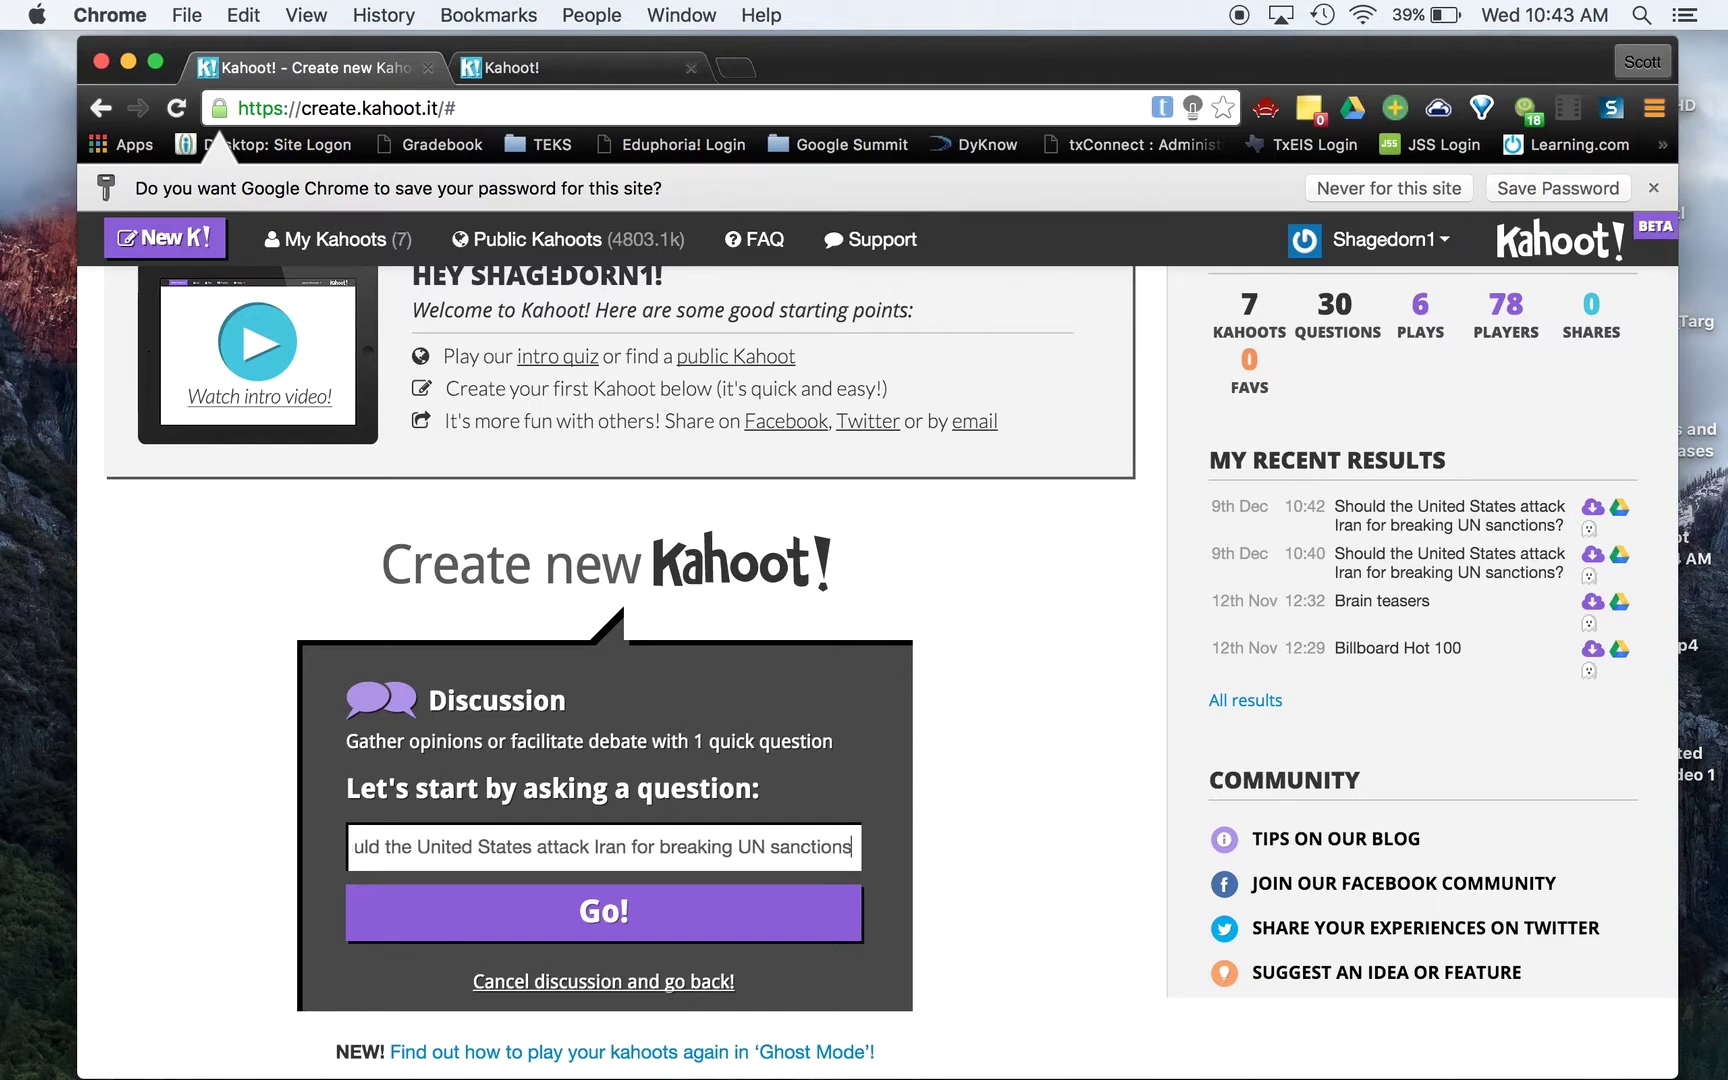
left_click(632, 930)
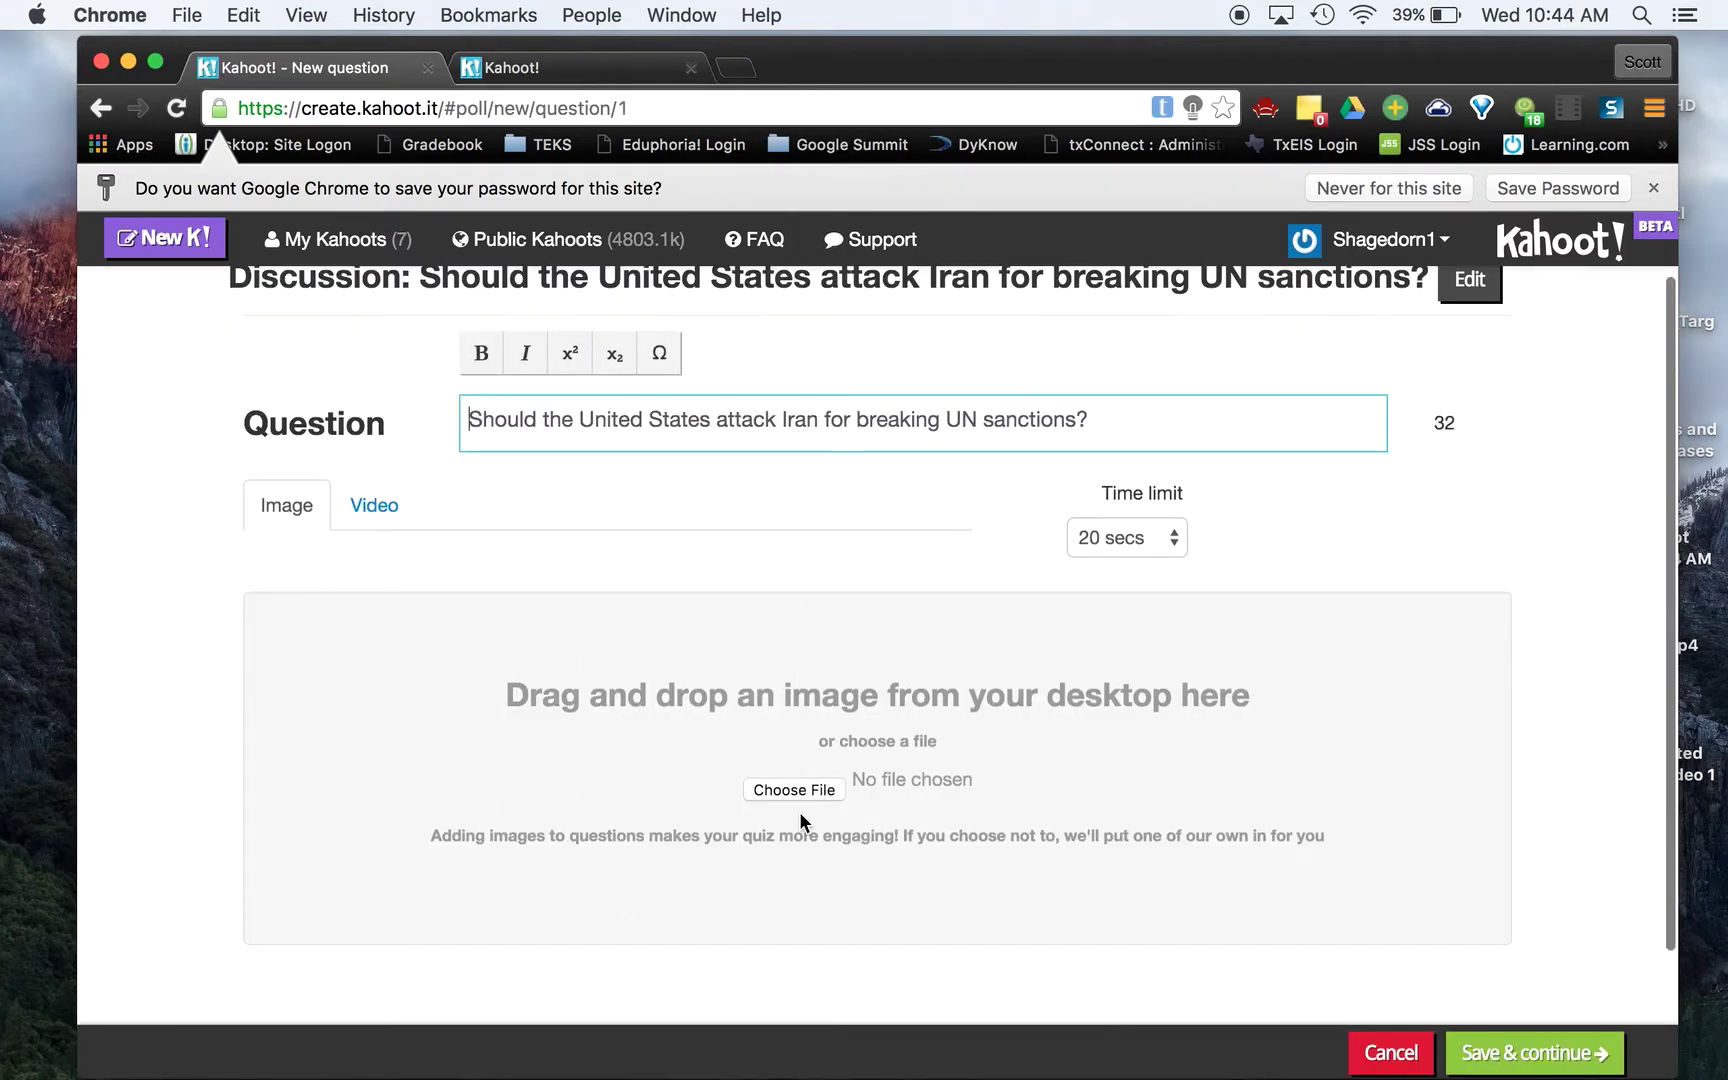
Keep Image as the question media and 20 secs as the time limit after trying Video
scroll(800, 818, "down", 2)
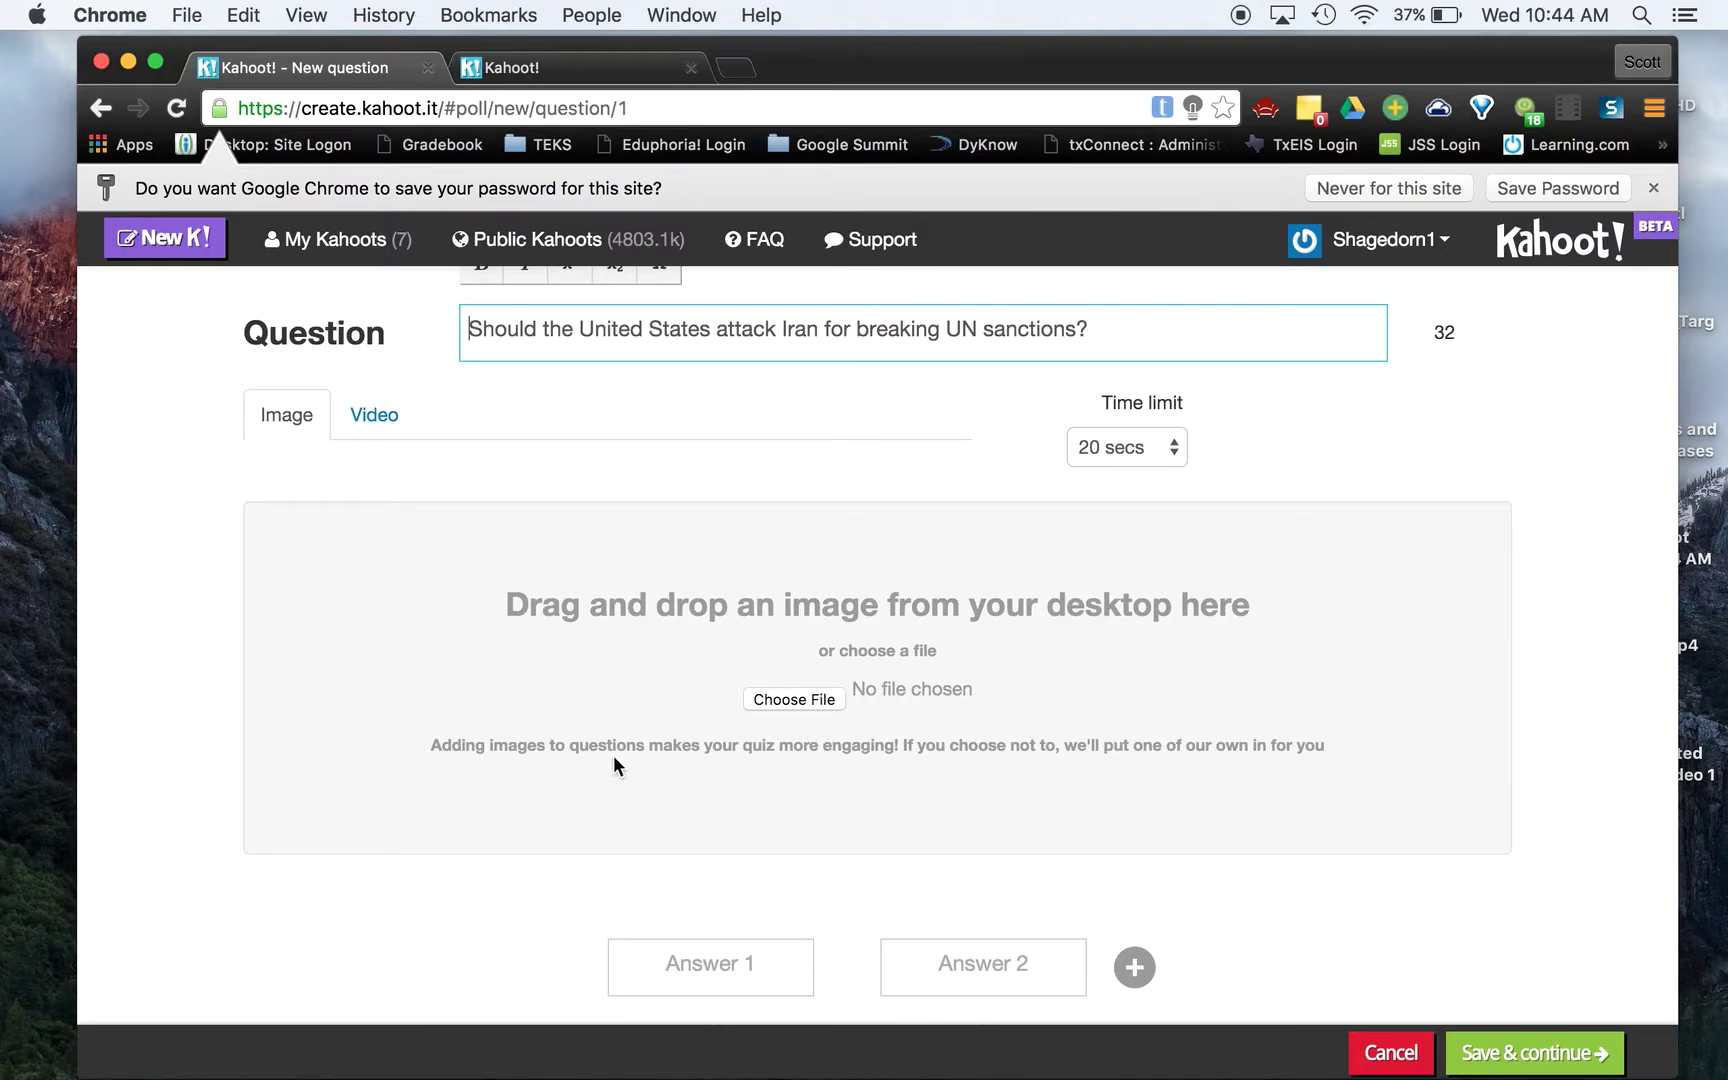
left_click(371, 418)
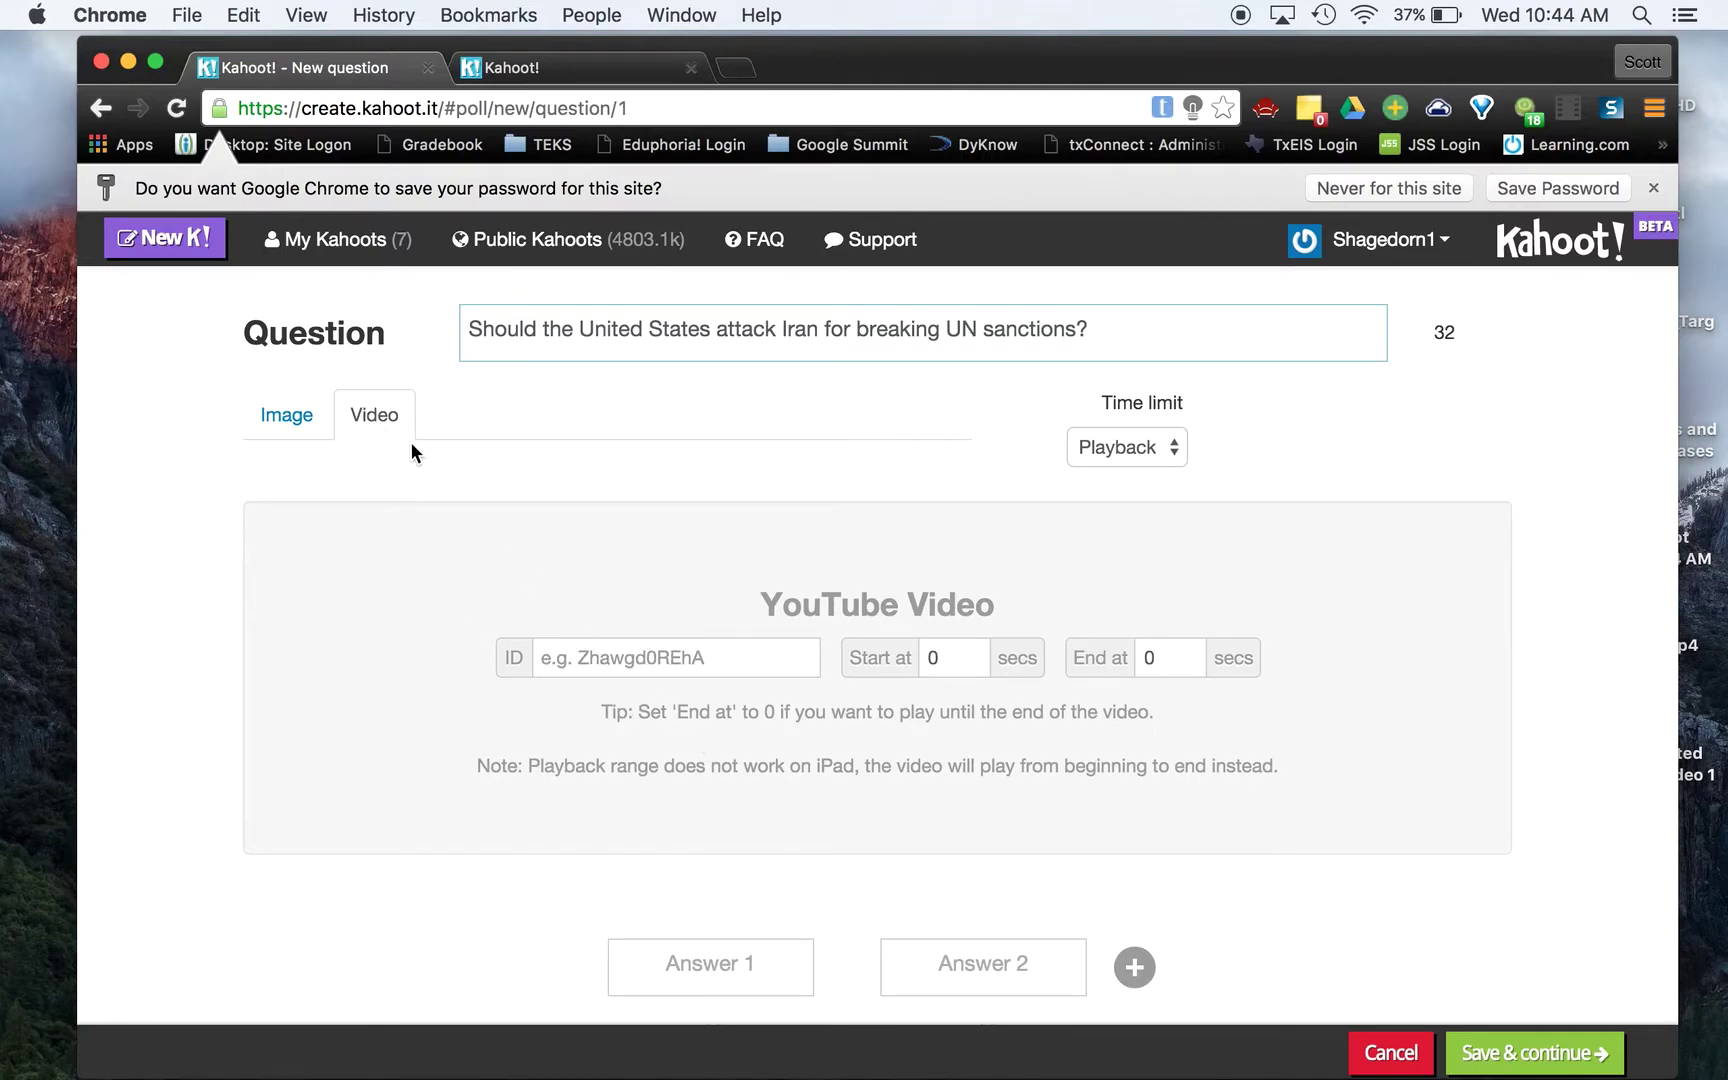
left_click(295, 401)
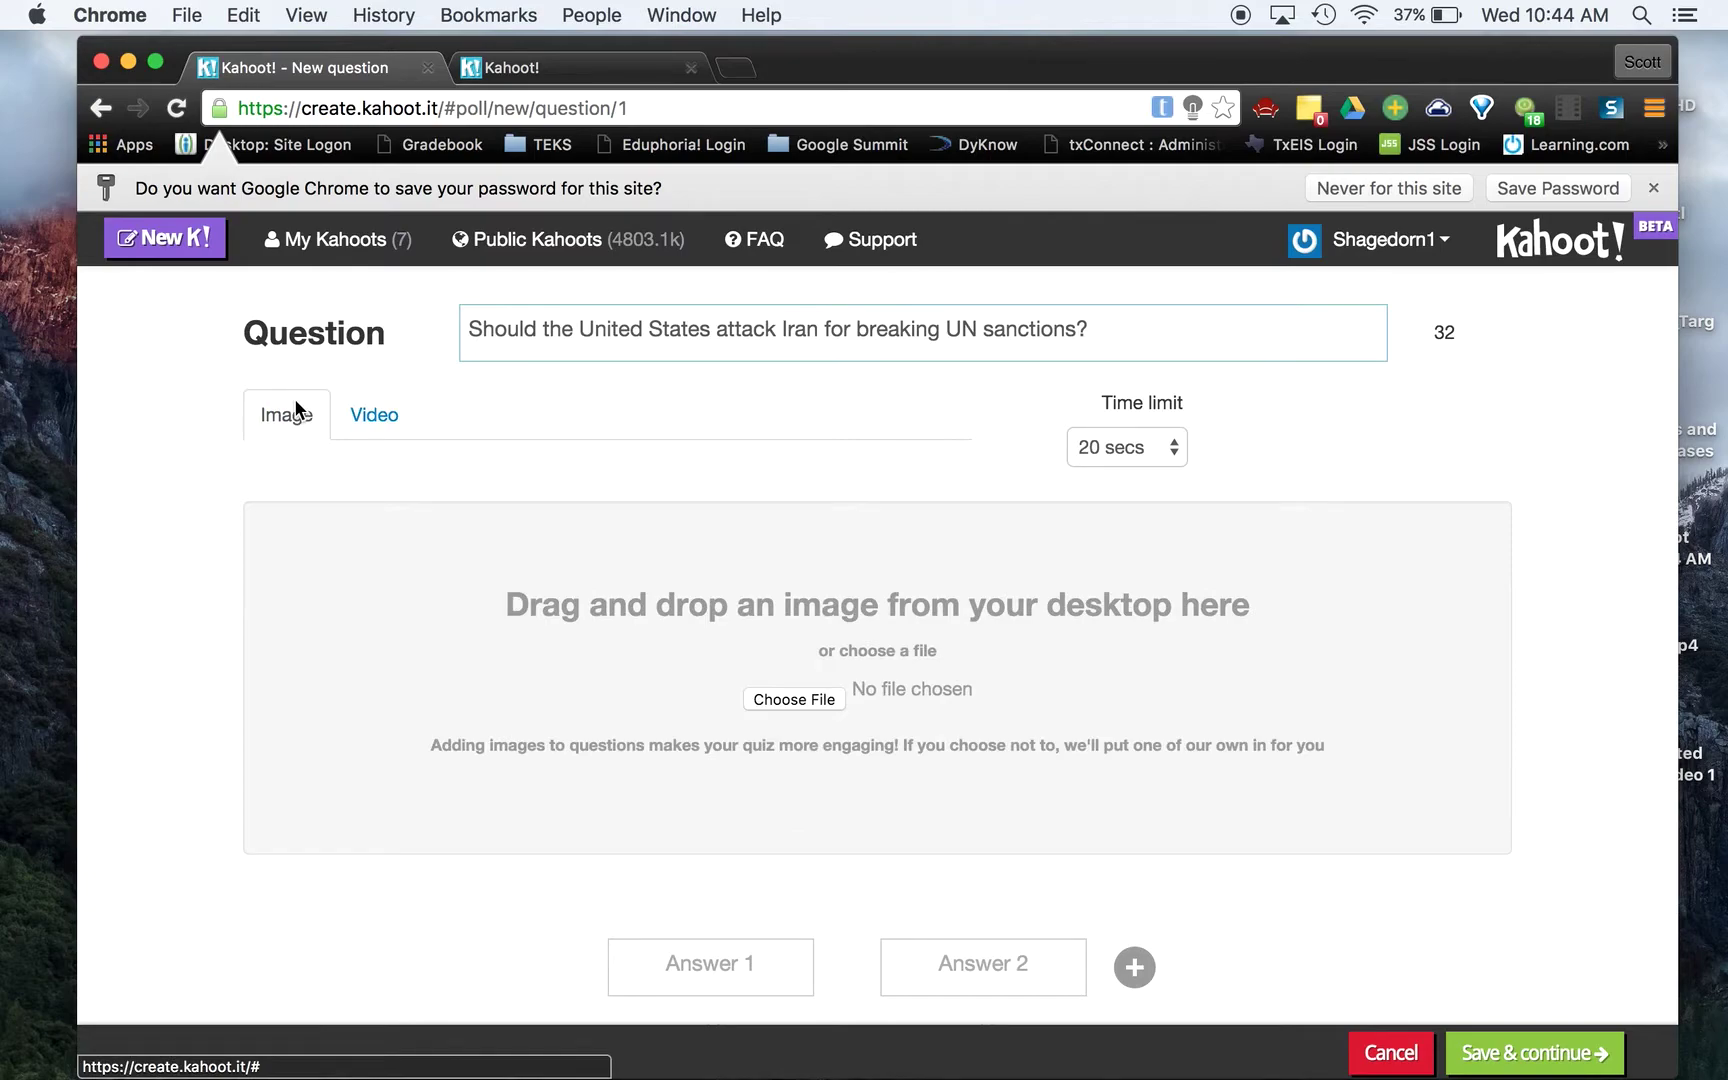
left_click(1176, 458)
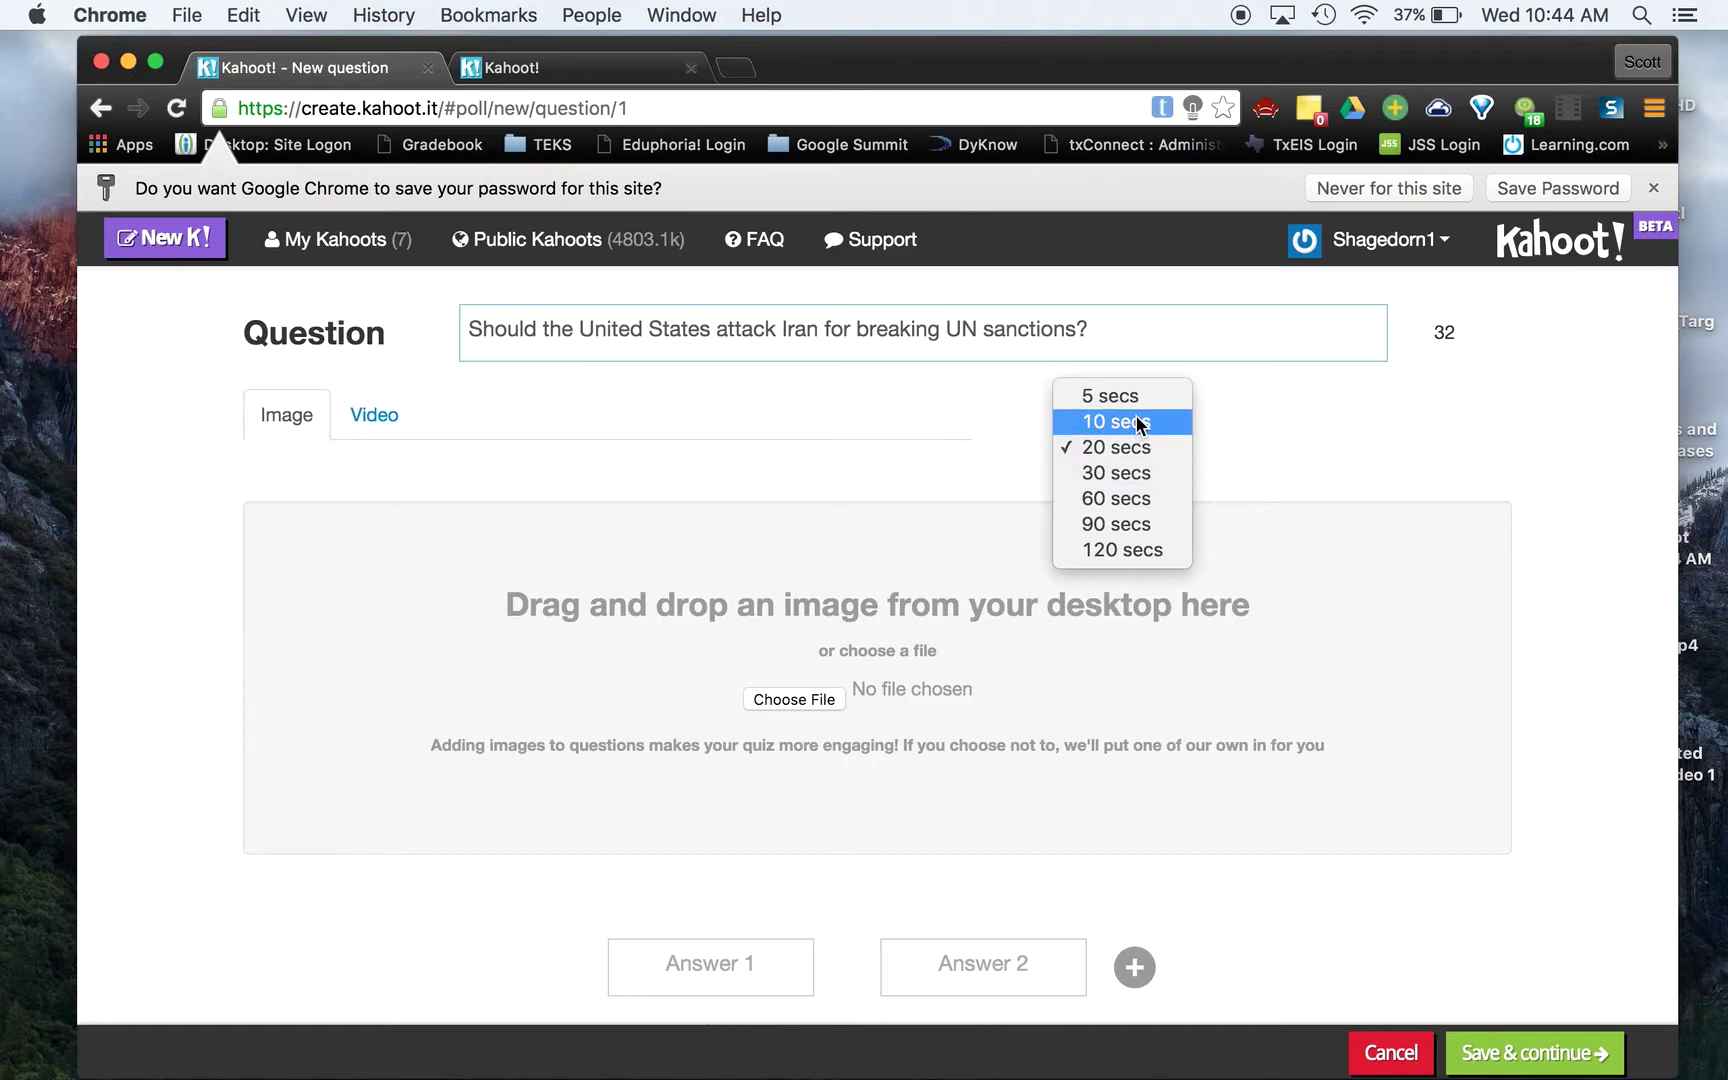
left_click(1338, 510)
scroll(1140, 990, "down", 3)
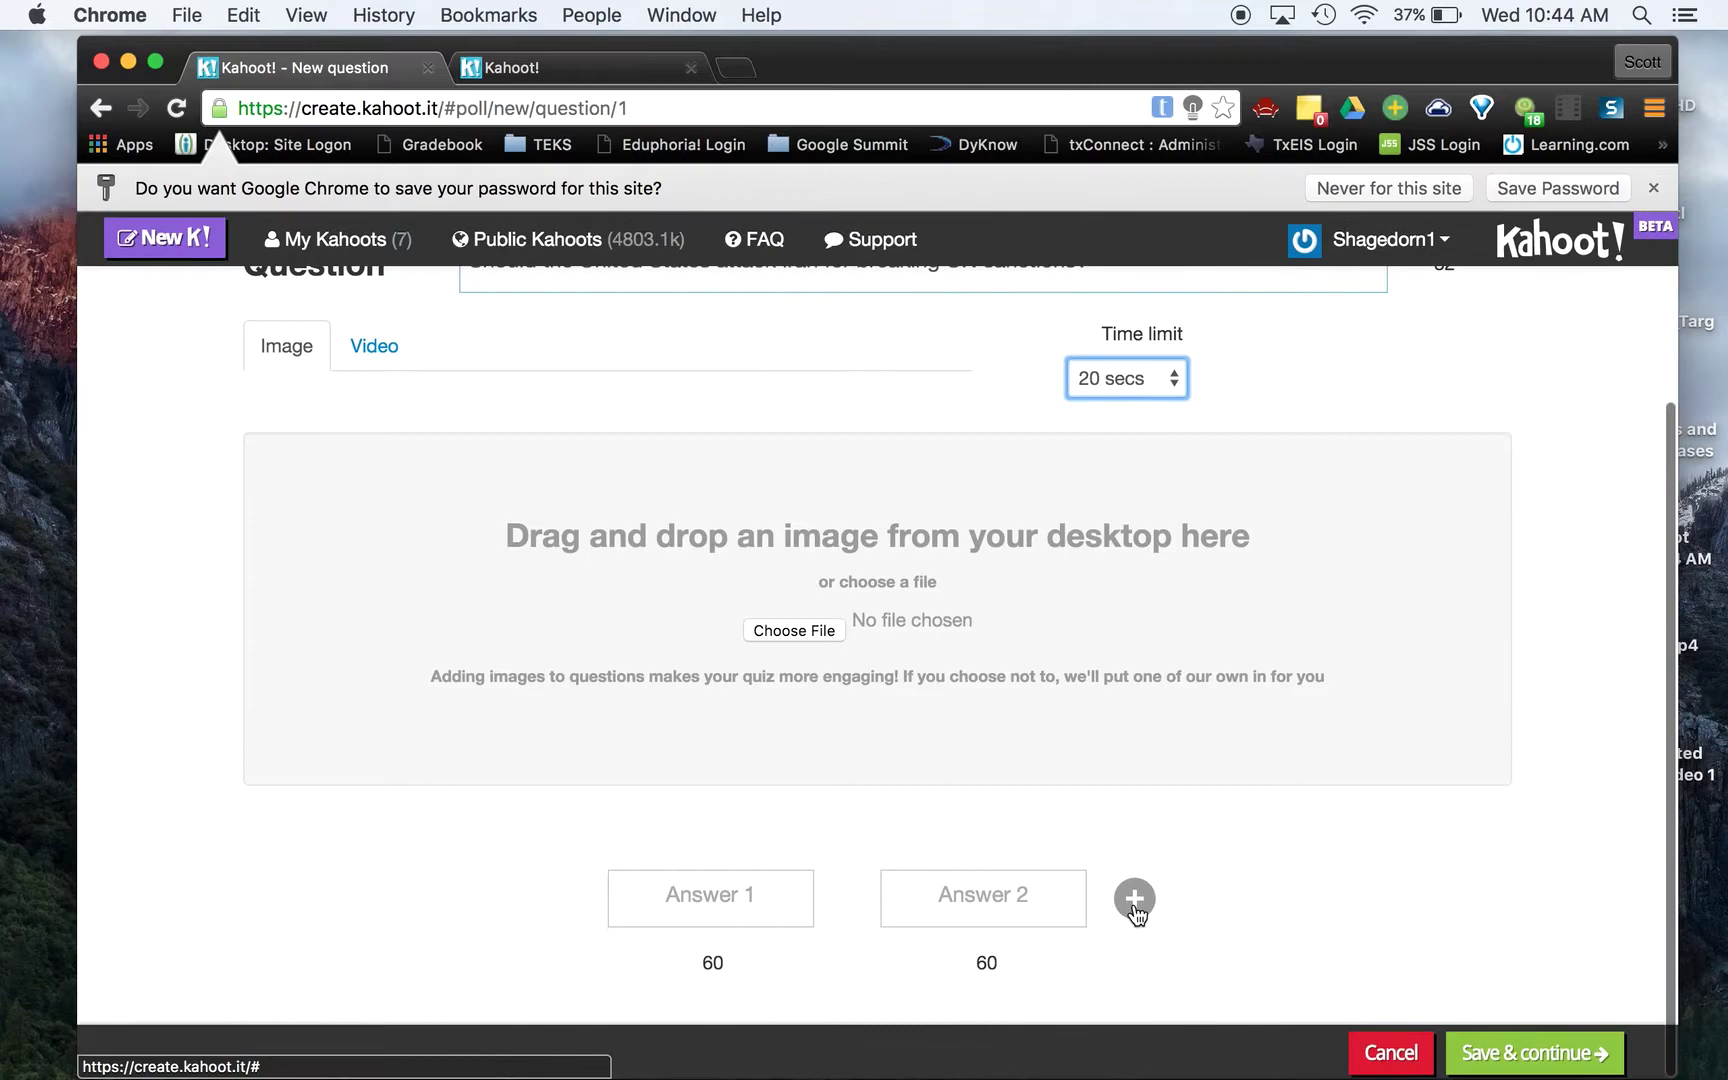
Enter answers Yes, No and a third answer Maybe, then save and continue
left_click(680, 912)
type("Yes")
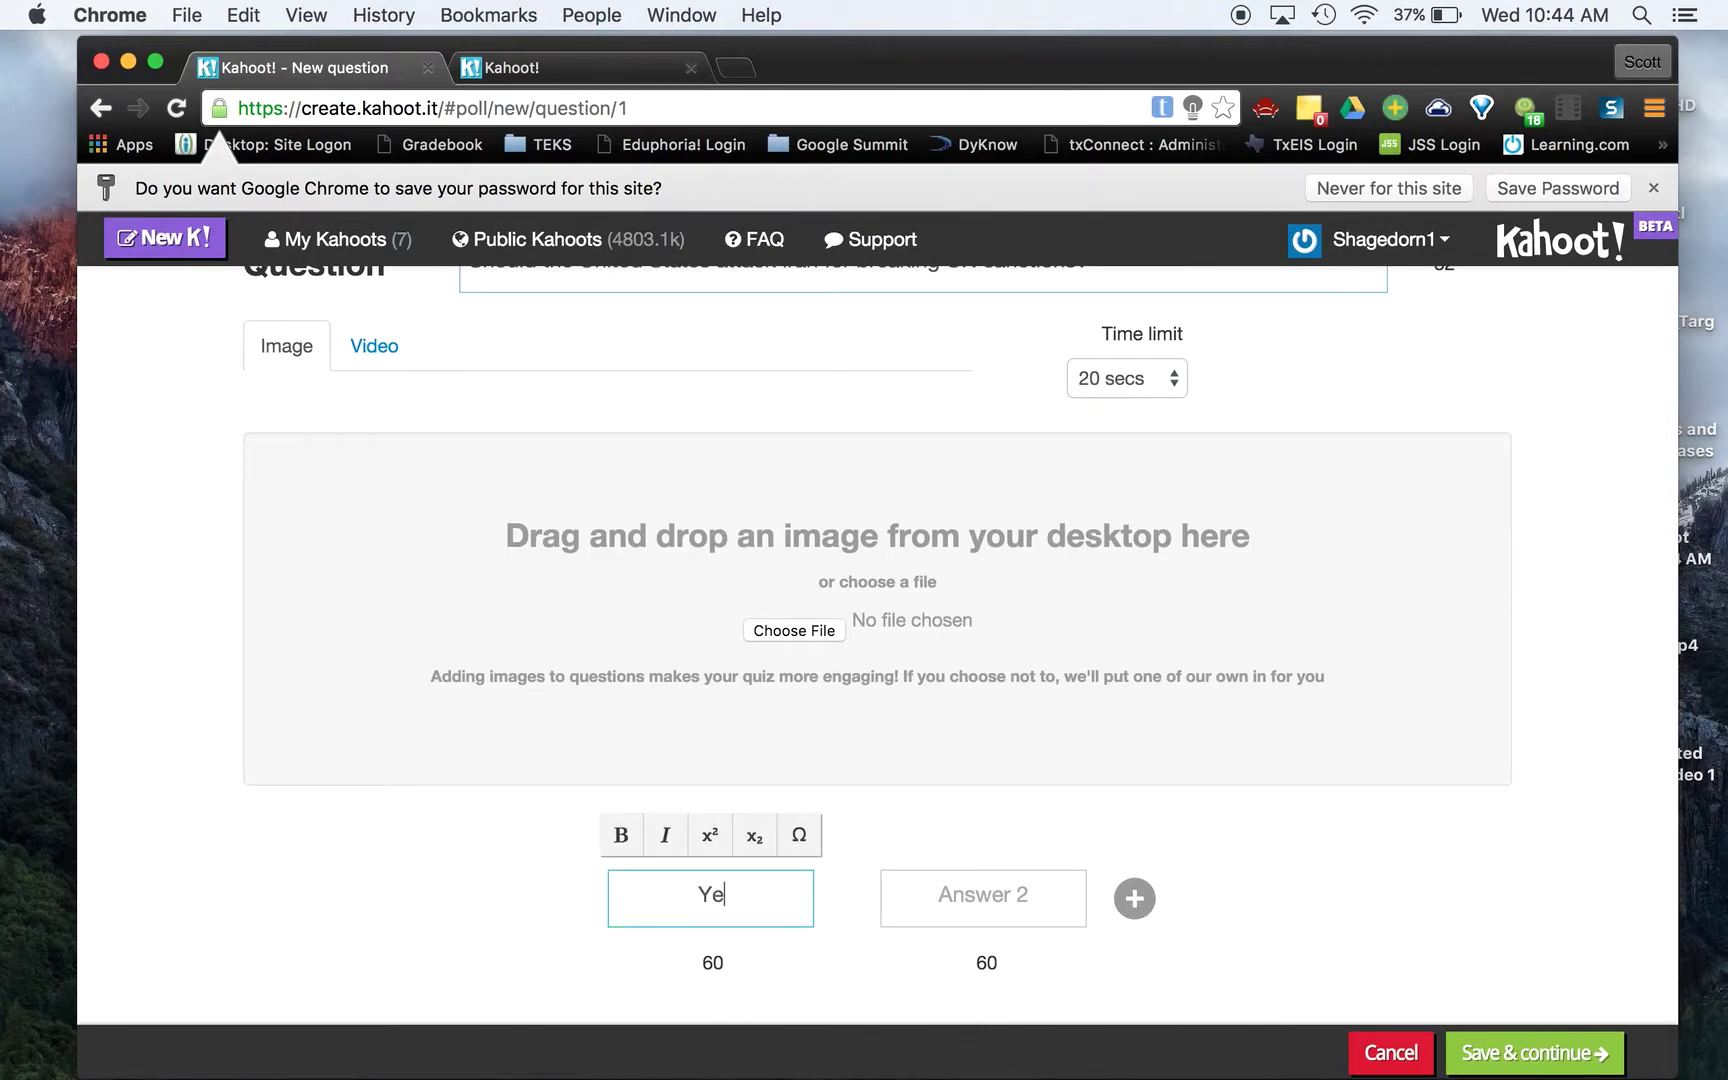
key("Tab")
type("No")
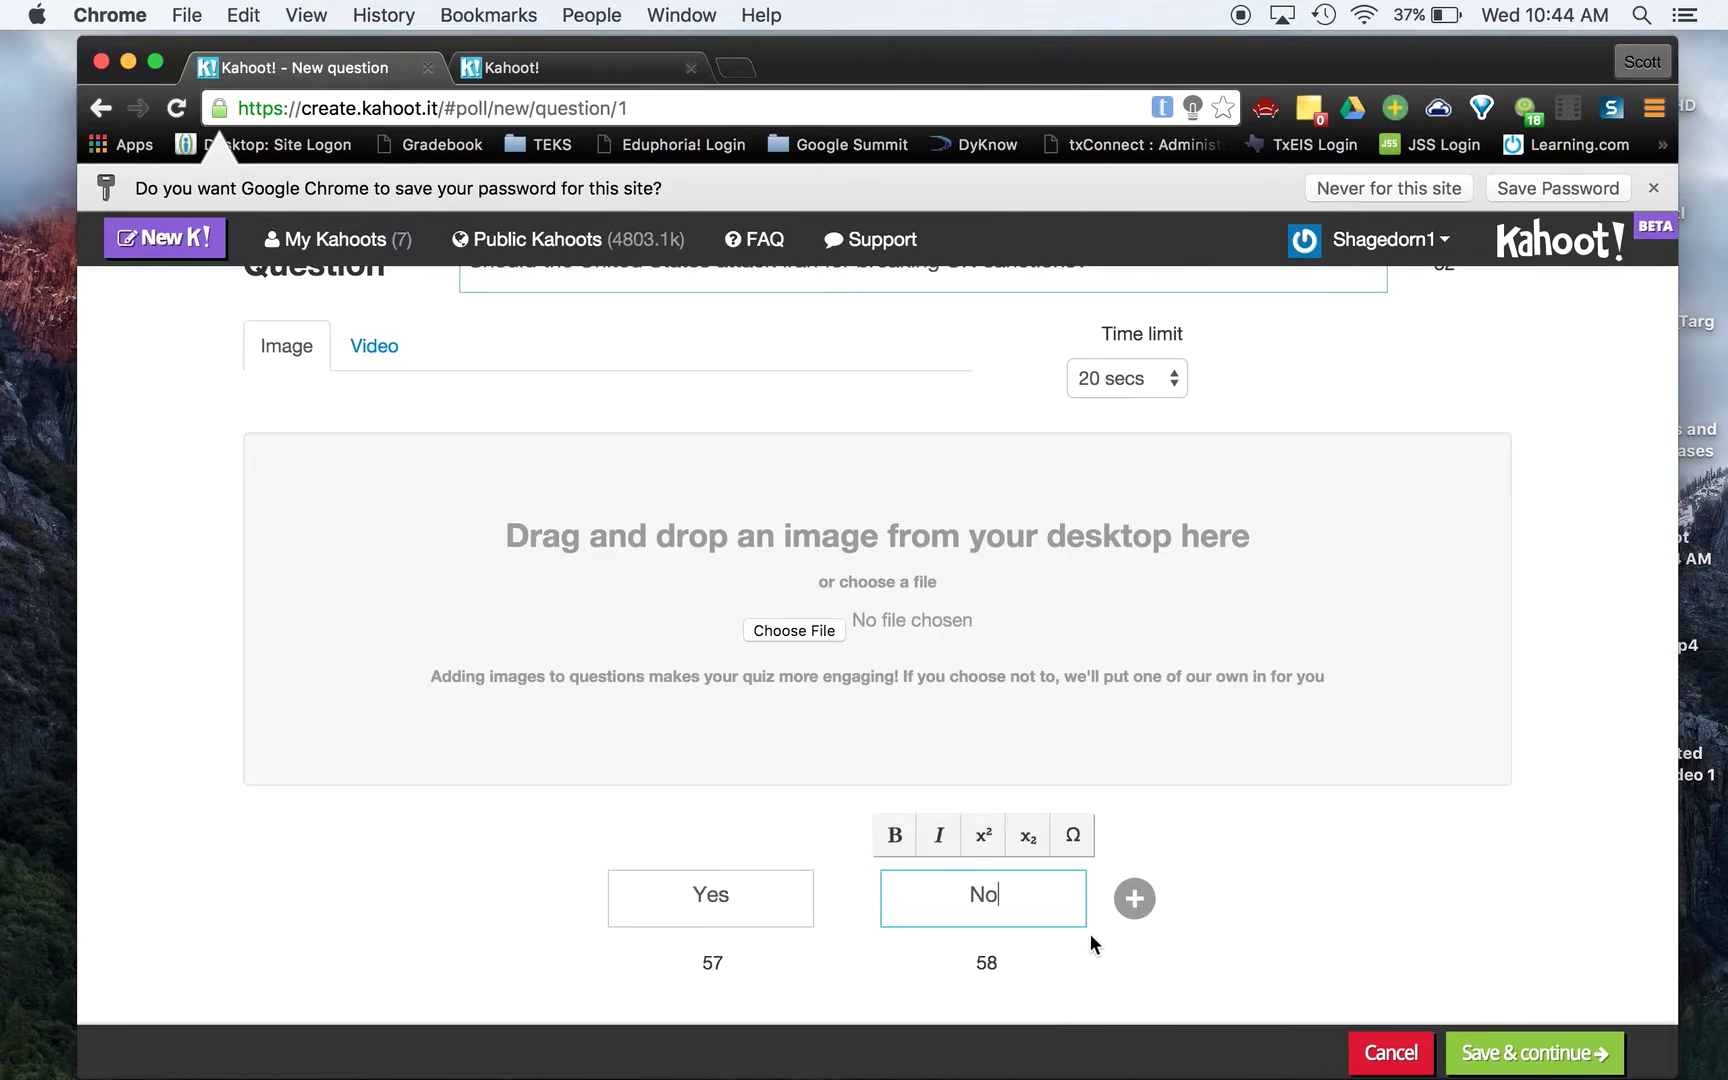
left_click(1127, 906)
left_click(1102, 897)
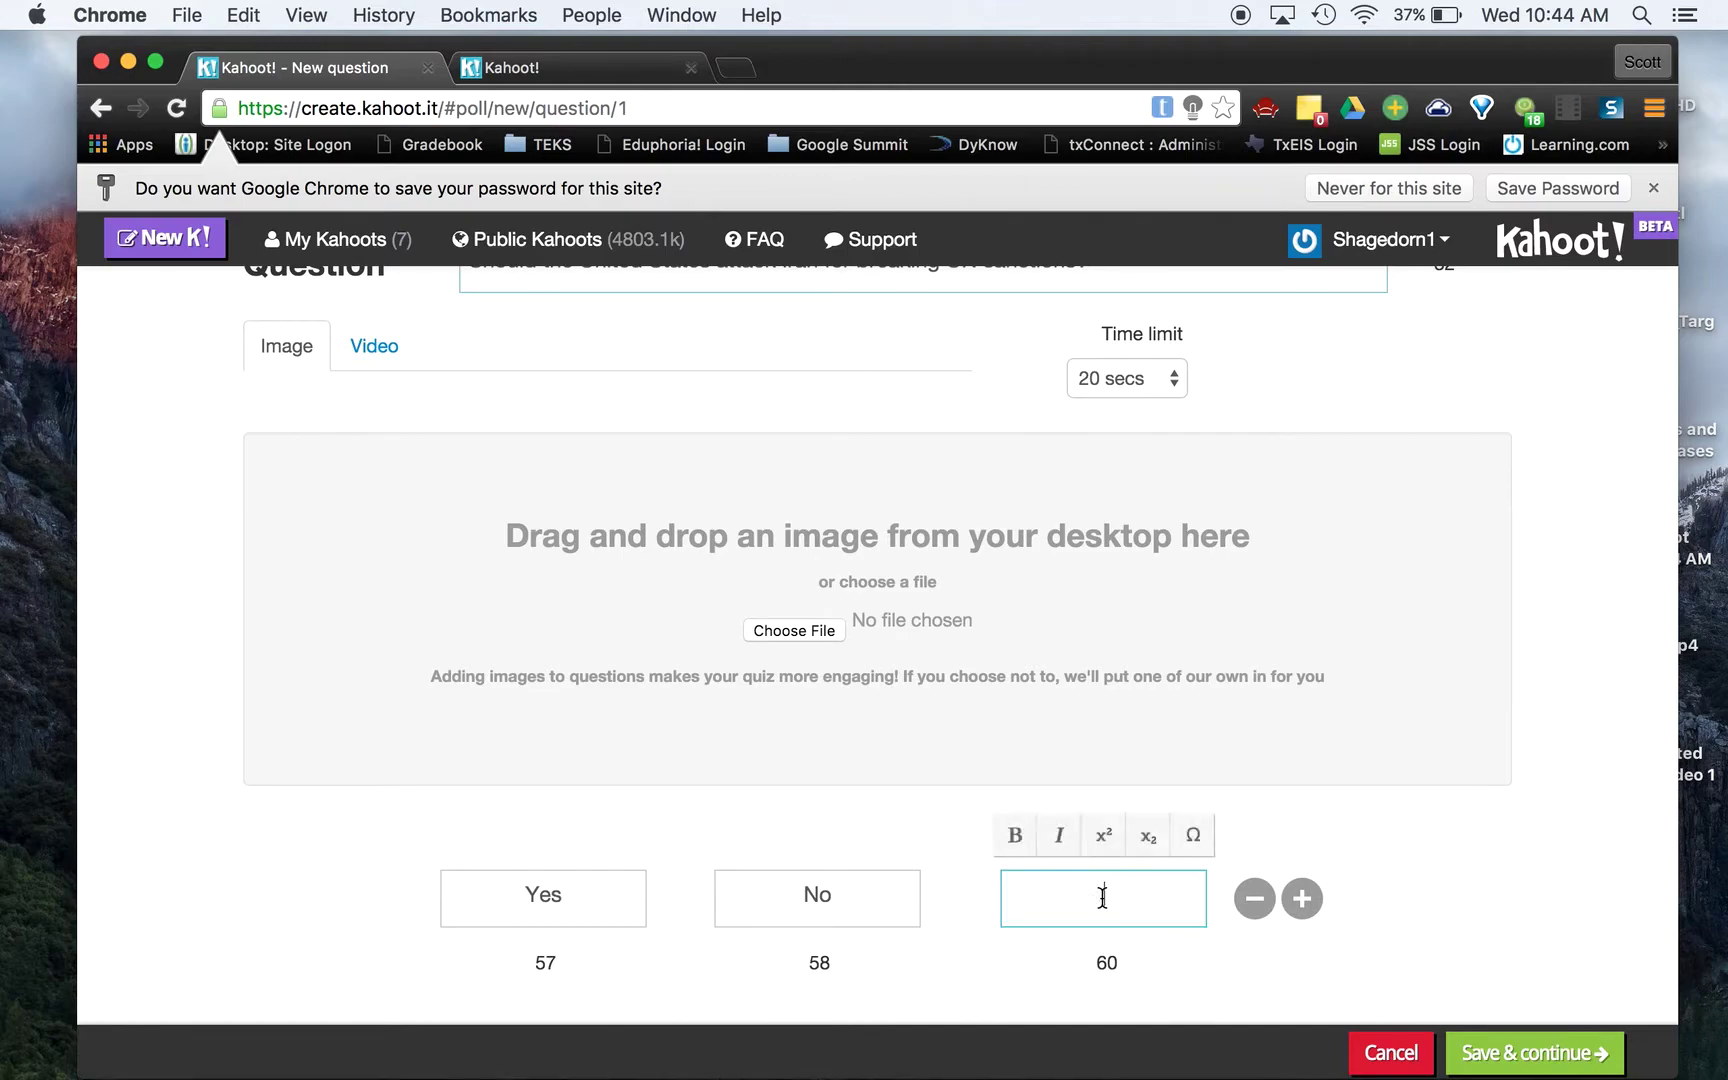
type("May")
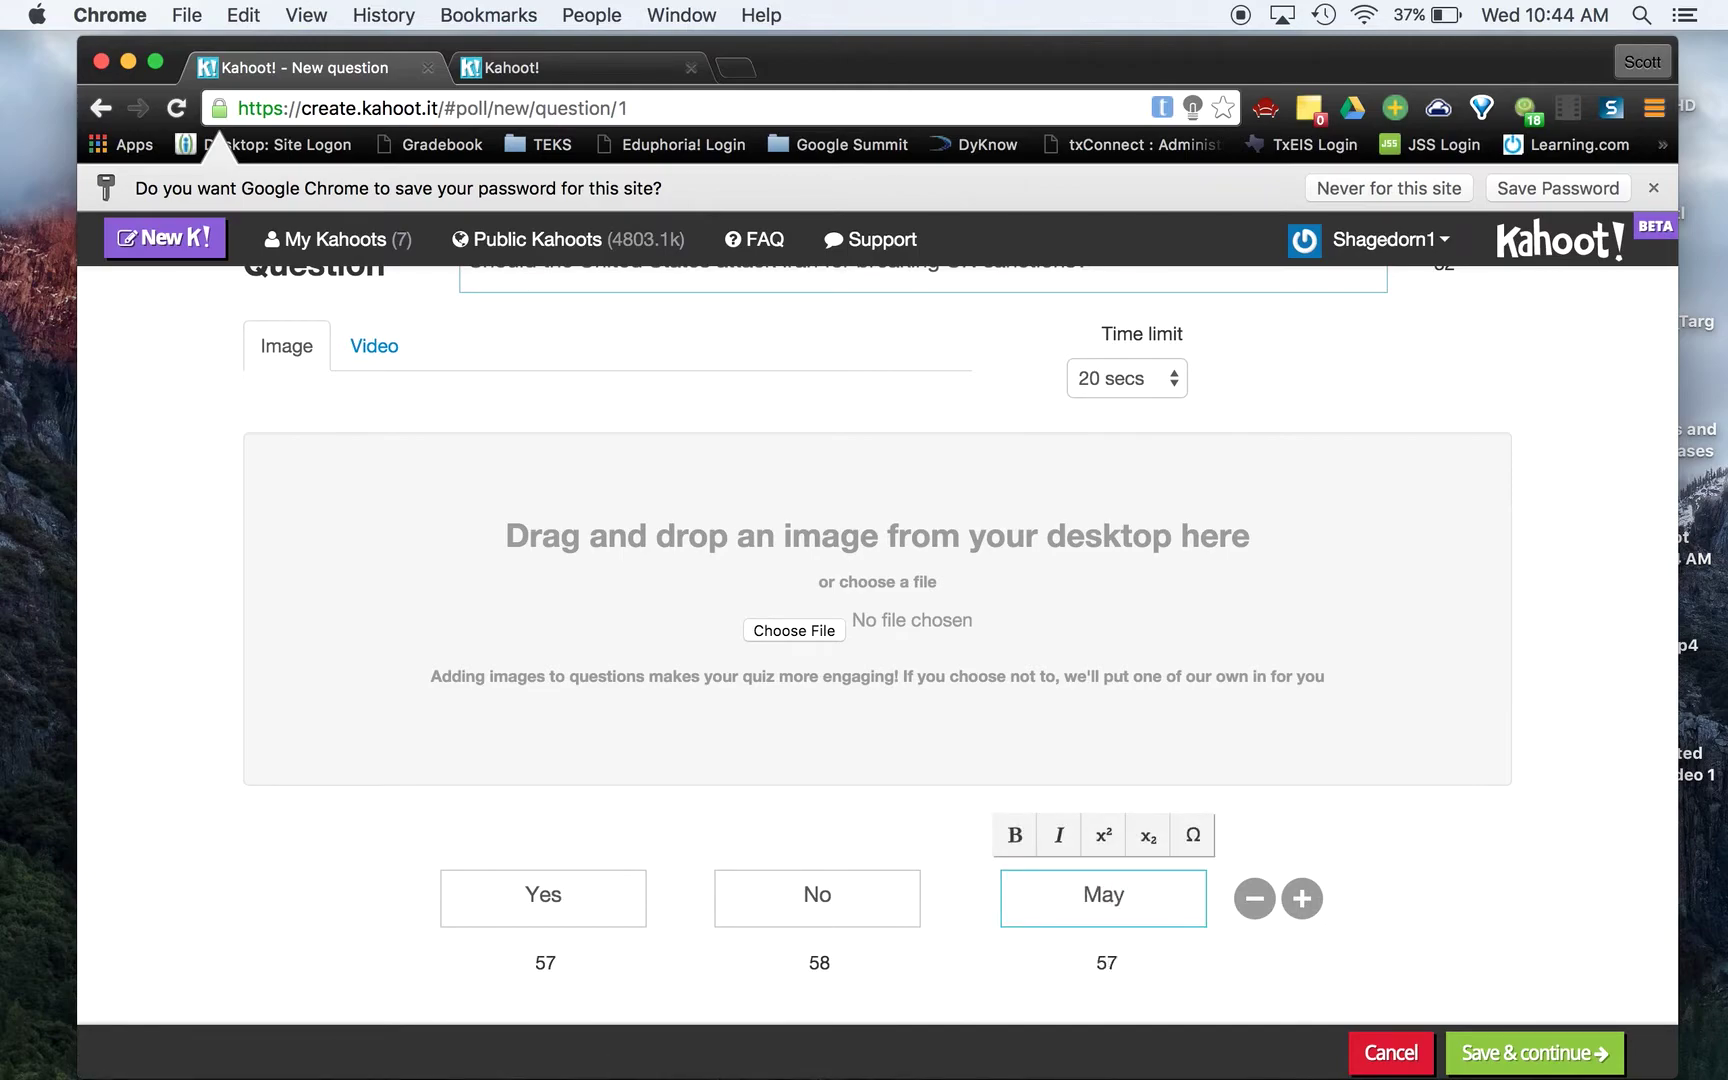
type("be")
left_click(1524, 1050)
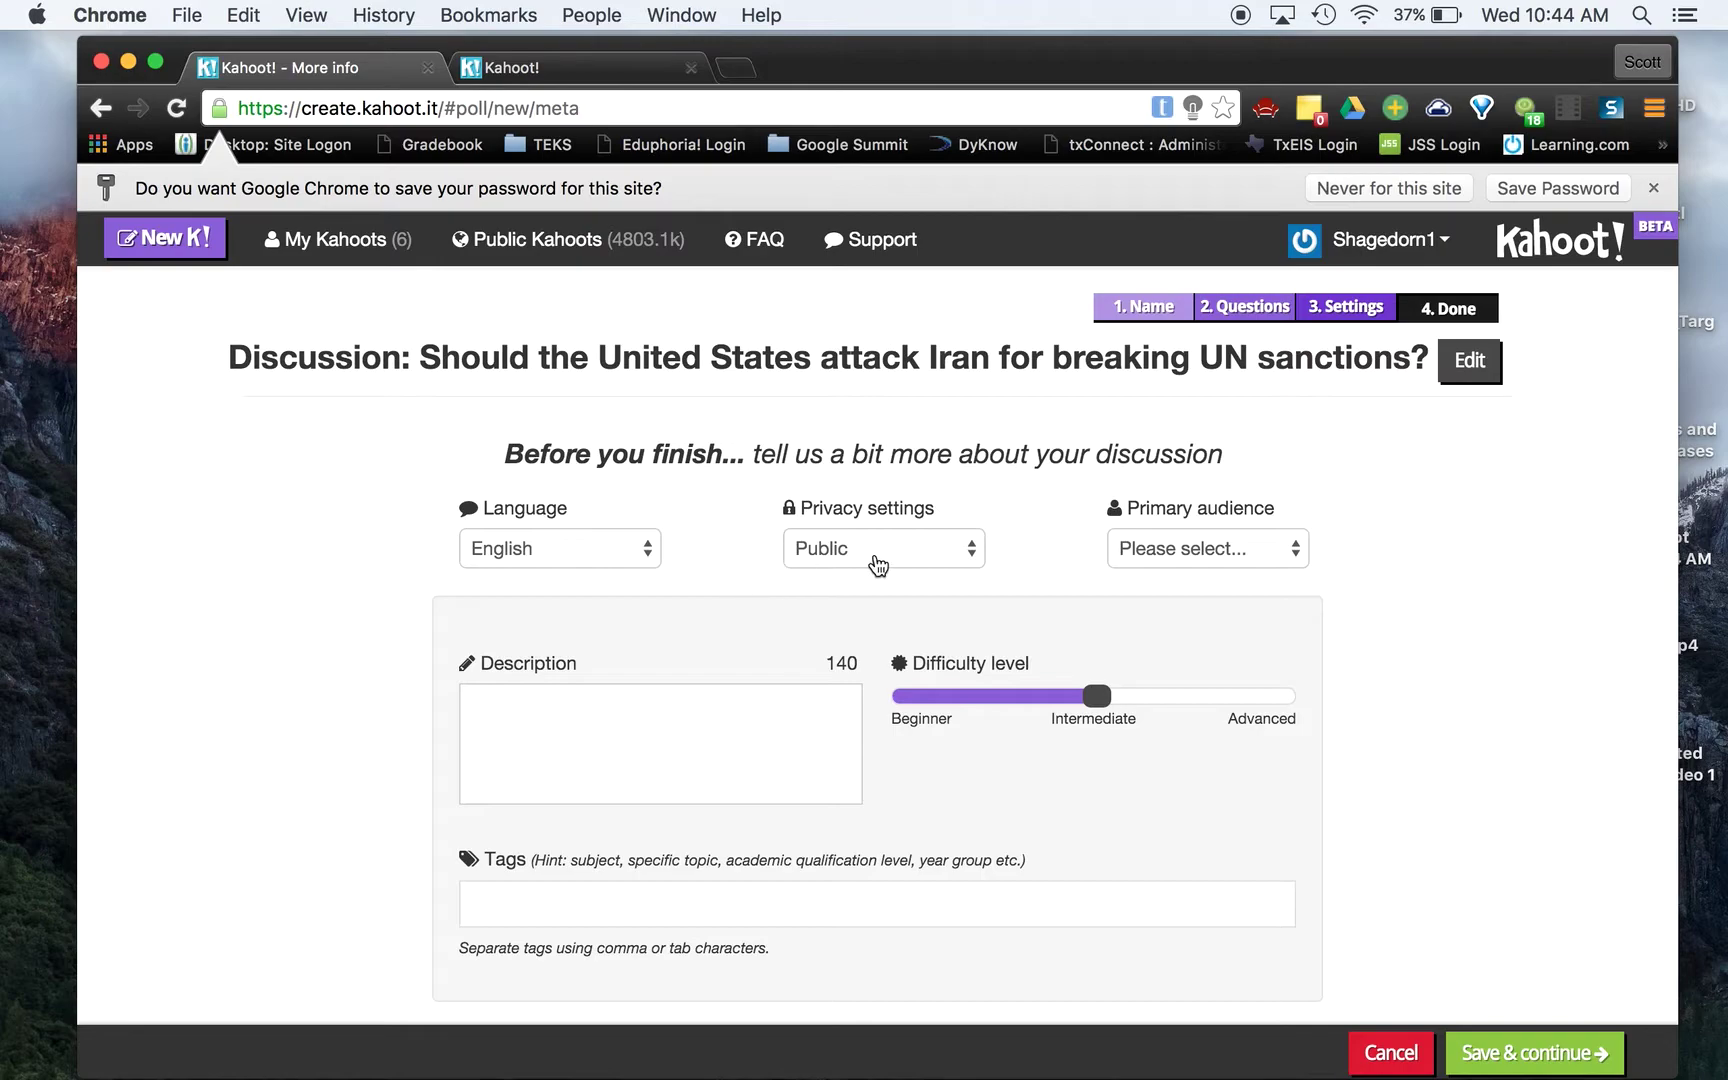
Set the discussion's visibility to Private and its primary audience to School
left_click(887, 558)
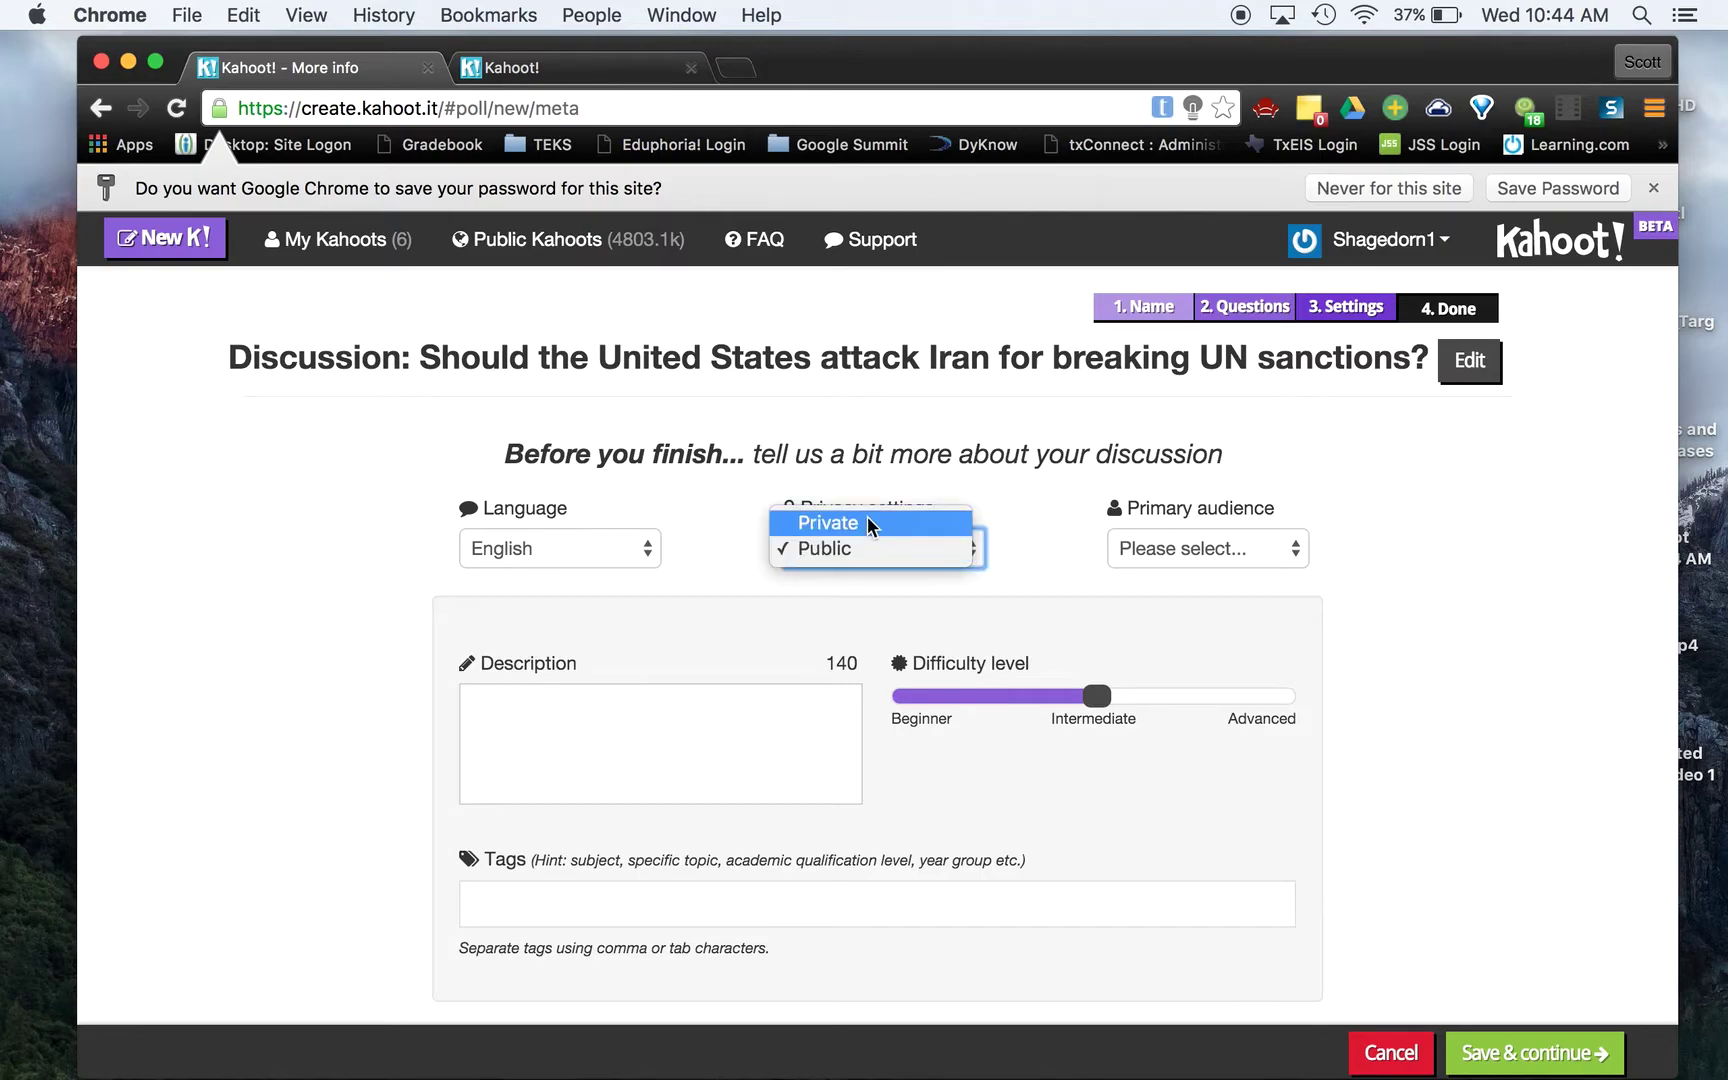
left_click(869, 523)
left_click(1197, 562)
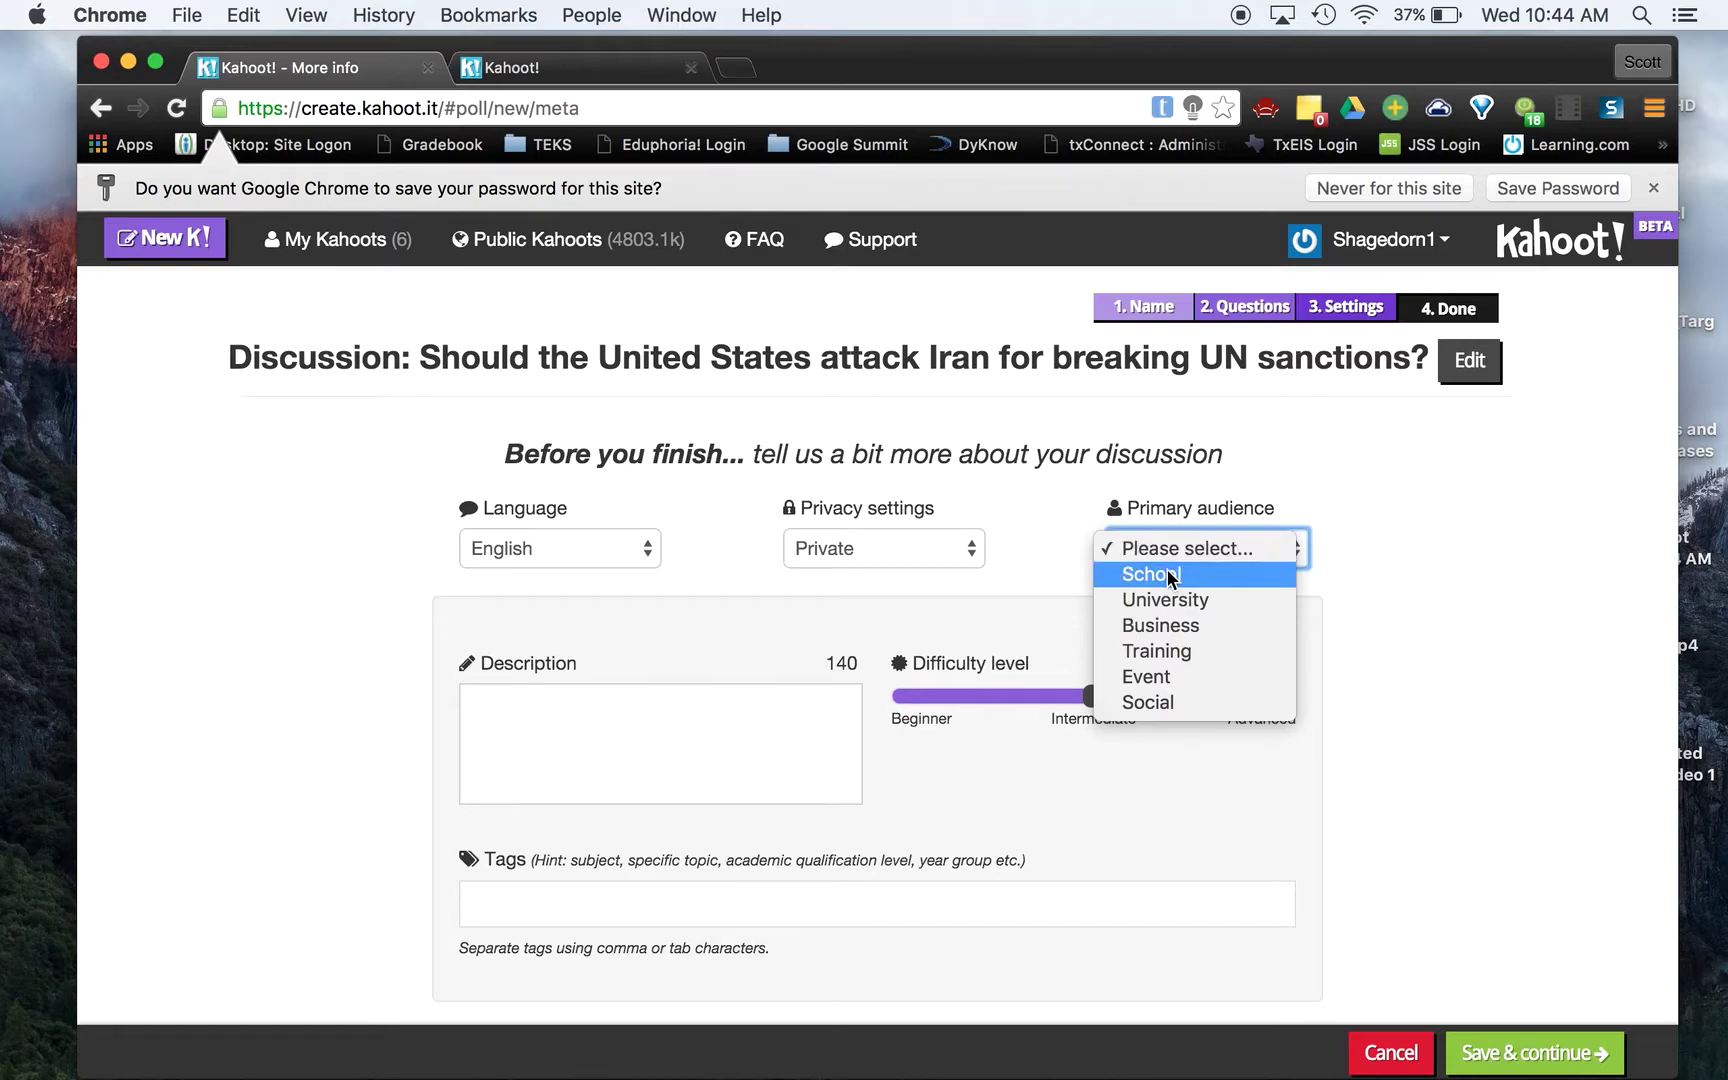
left_click(1150, 575)
Add the description 'Class Bell Ringer' and save the settings
scroll(513, 790, "down", 1)
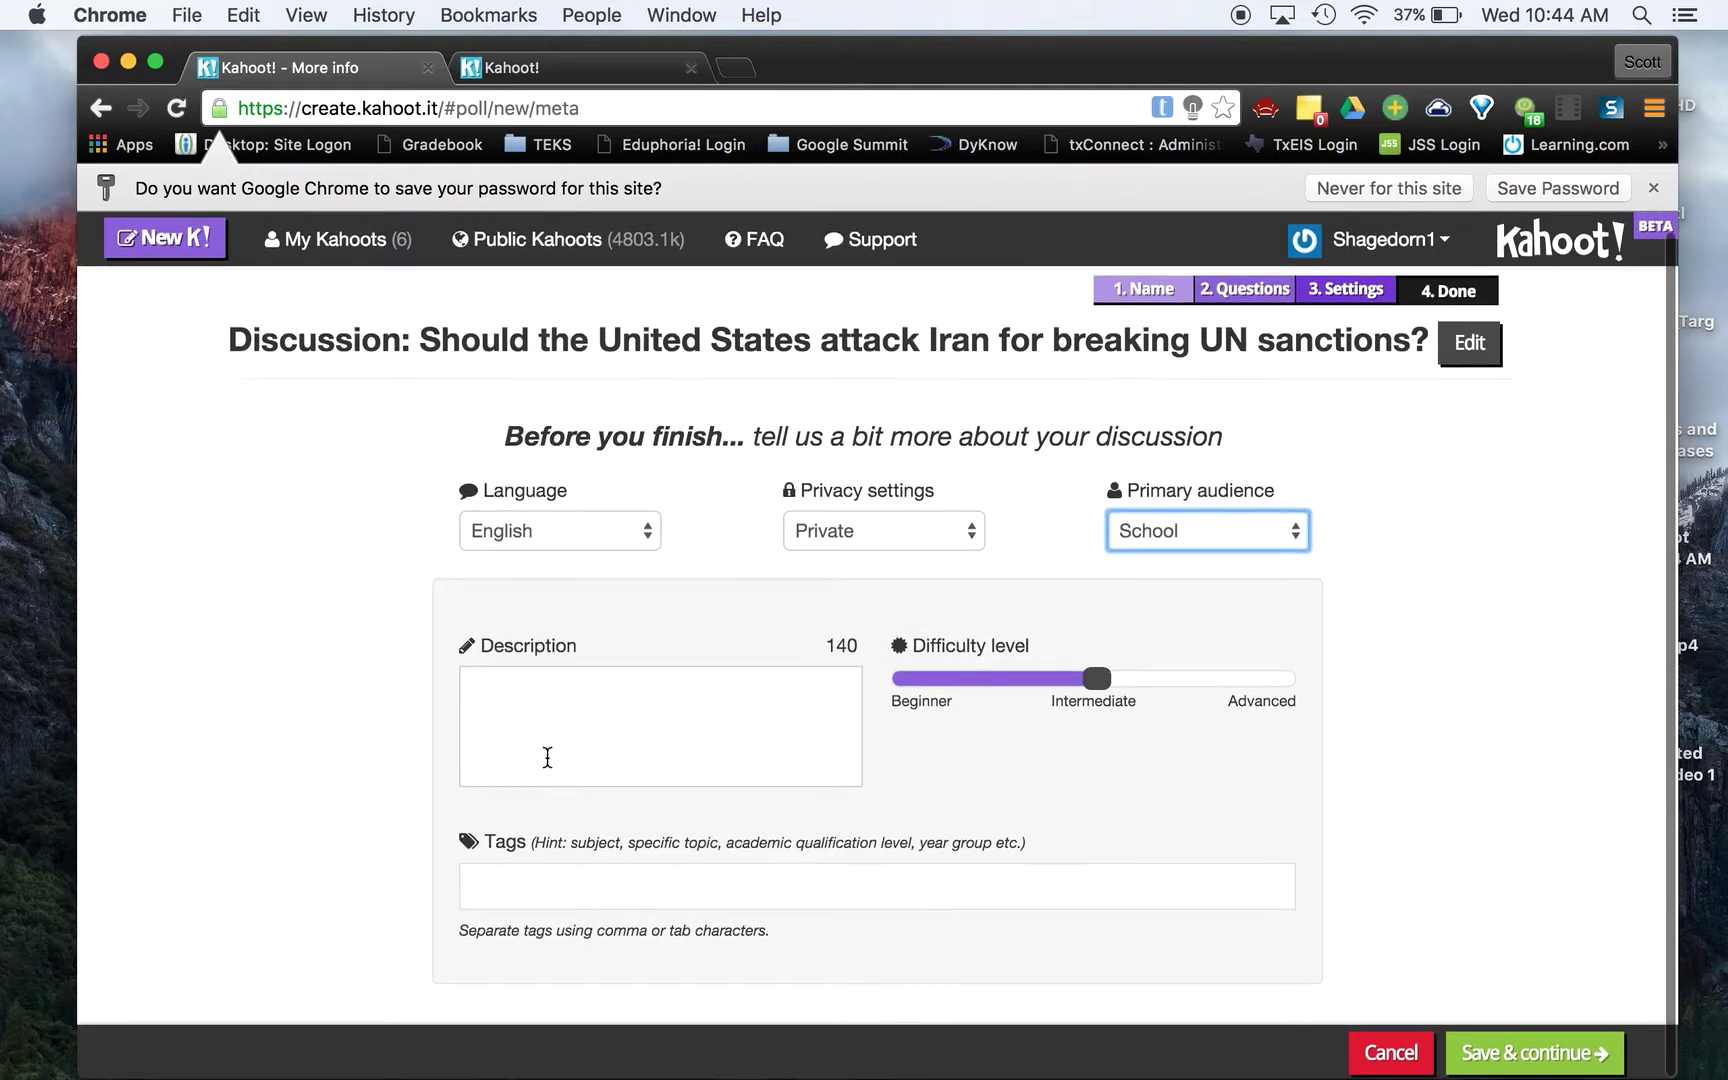
left_click(583, 729)
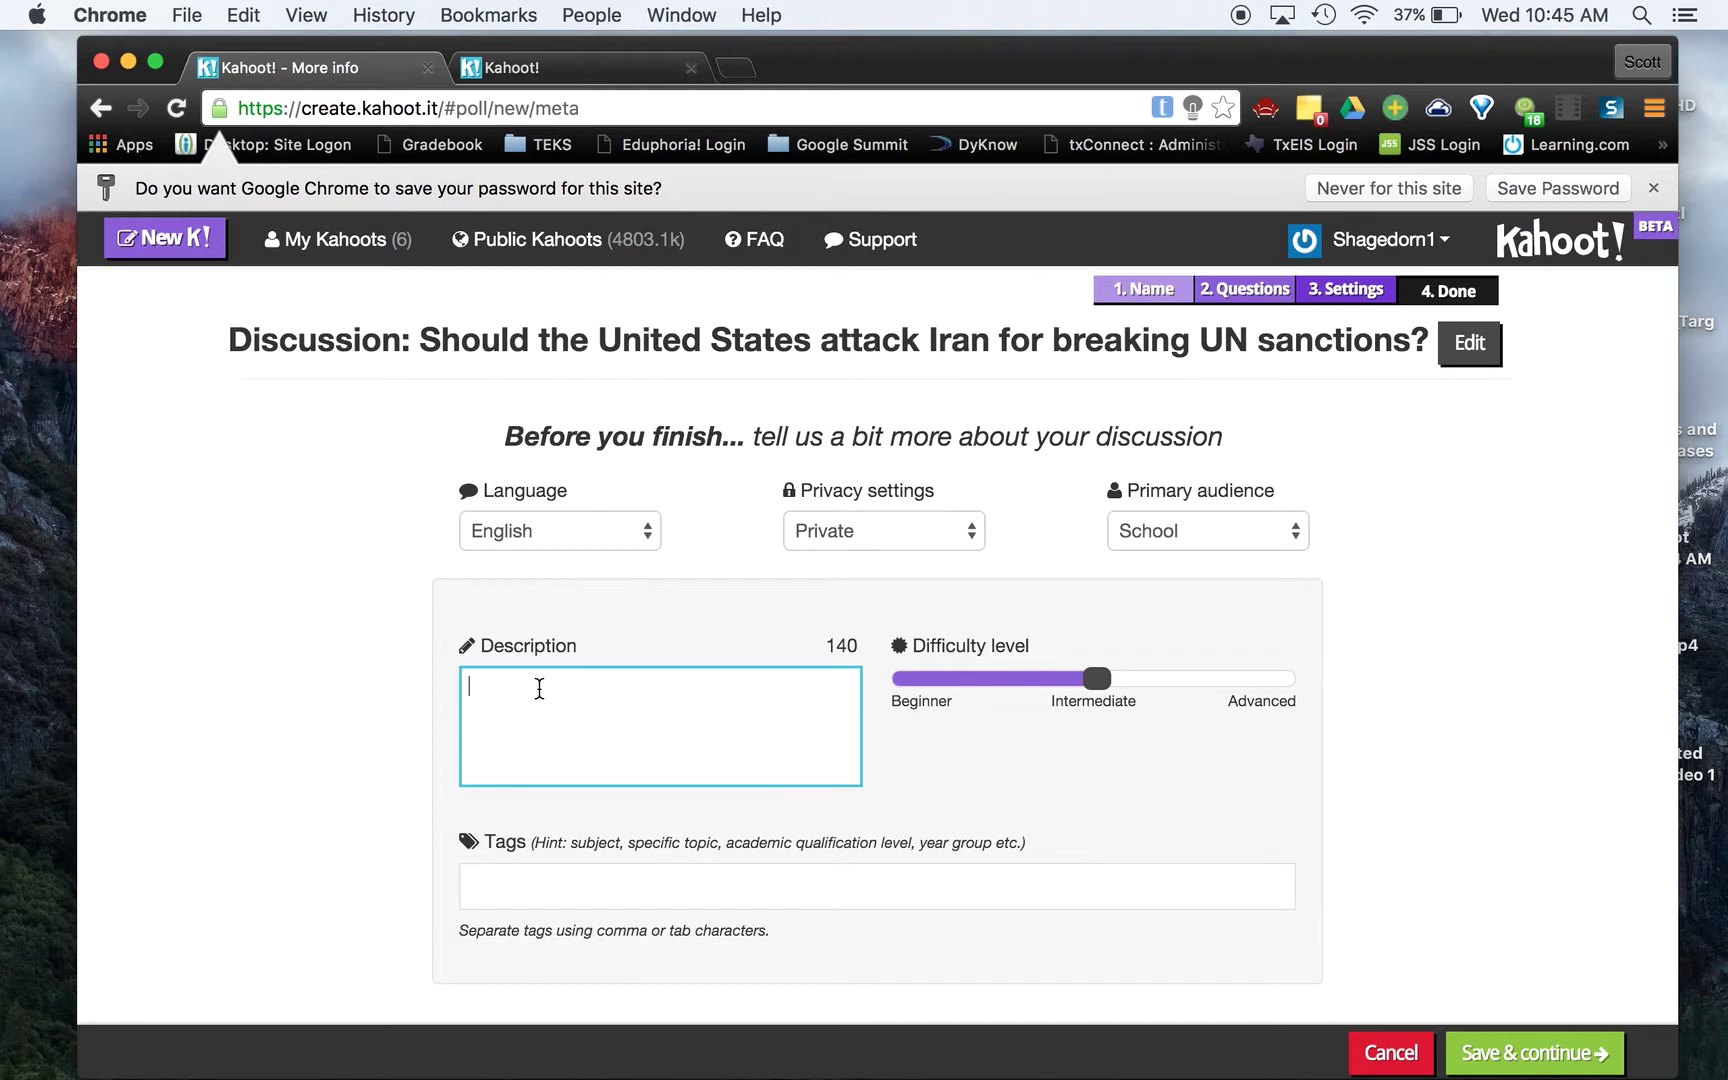
type("Class Bell Ringer")
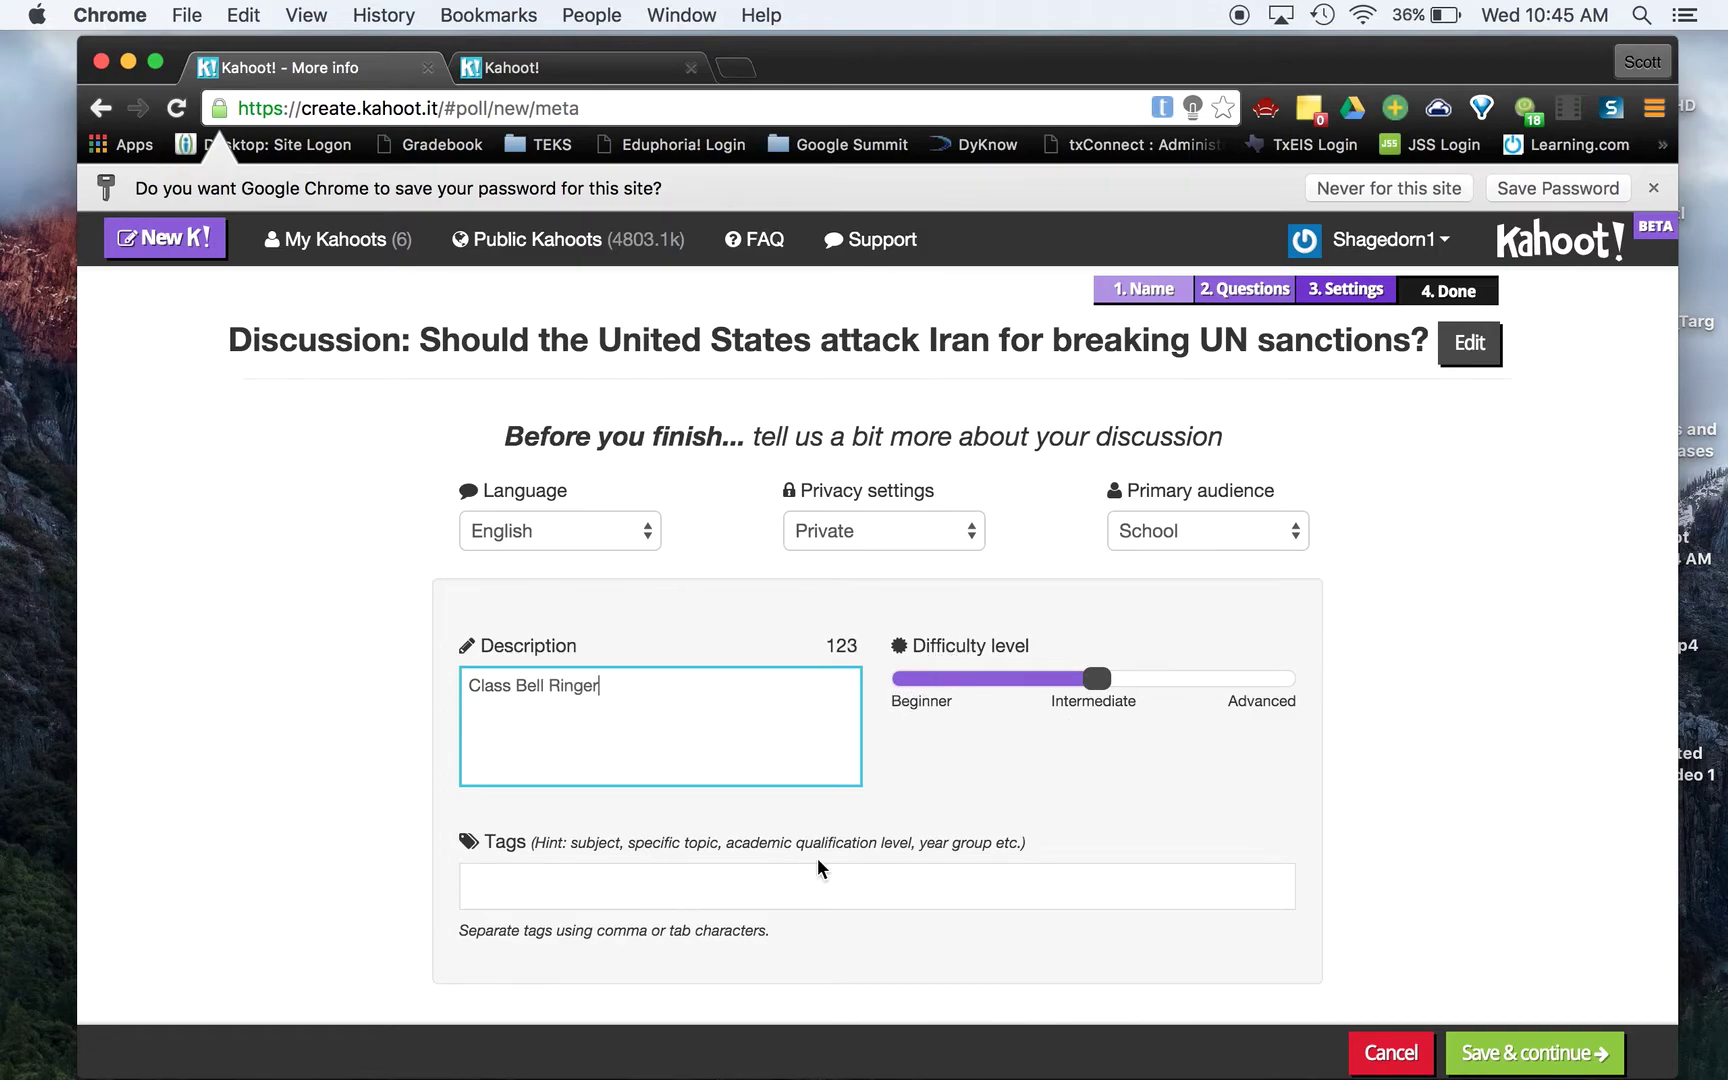
scroll(768, 866, "down", 1)
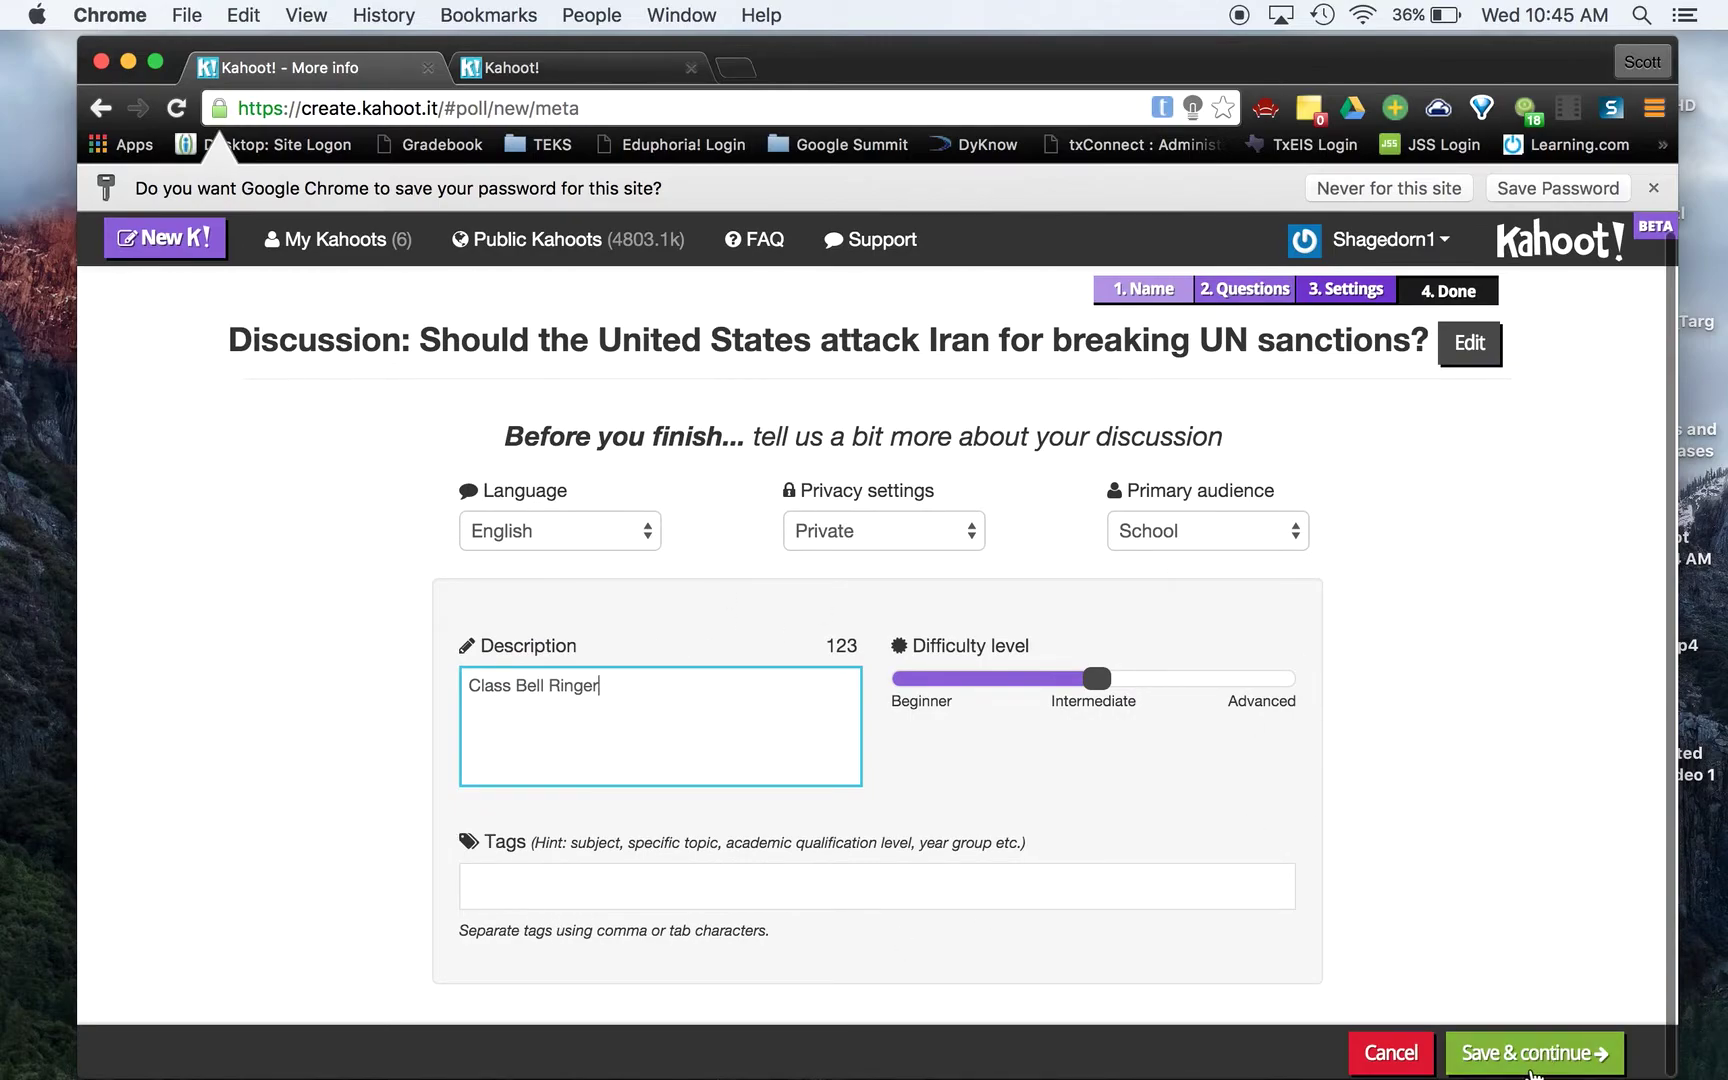
left_click(1517, 1055)
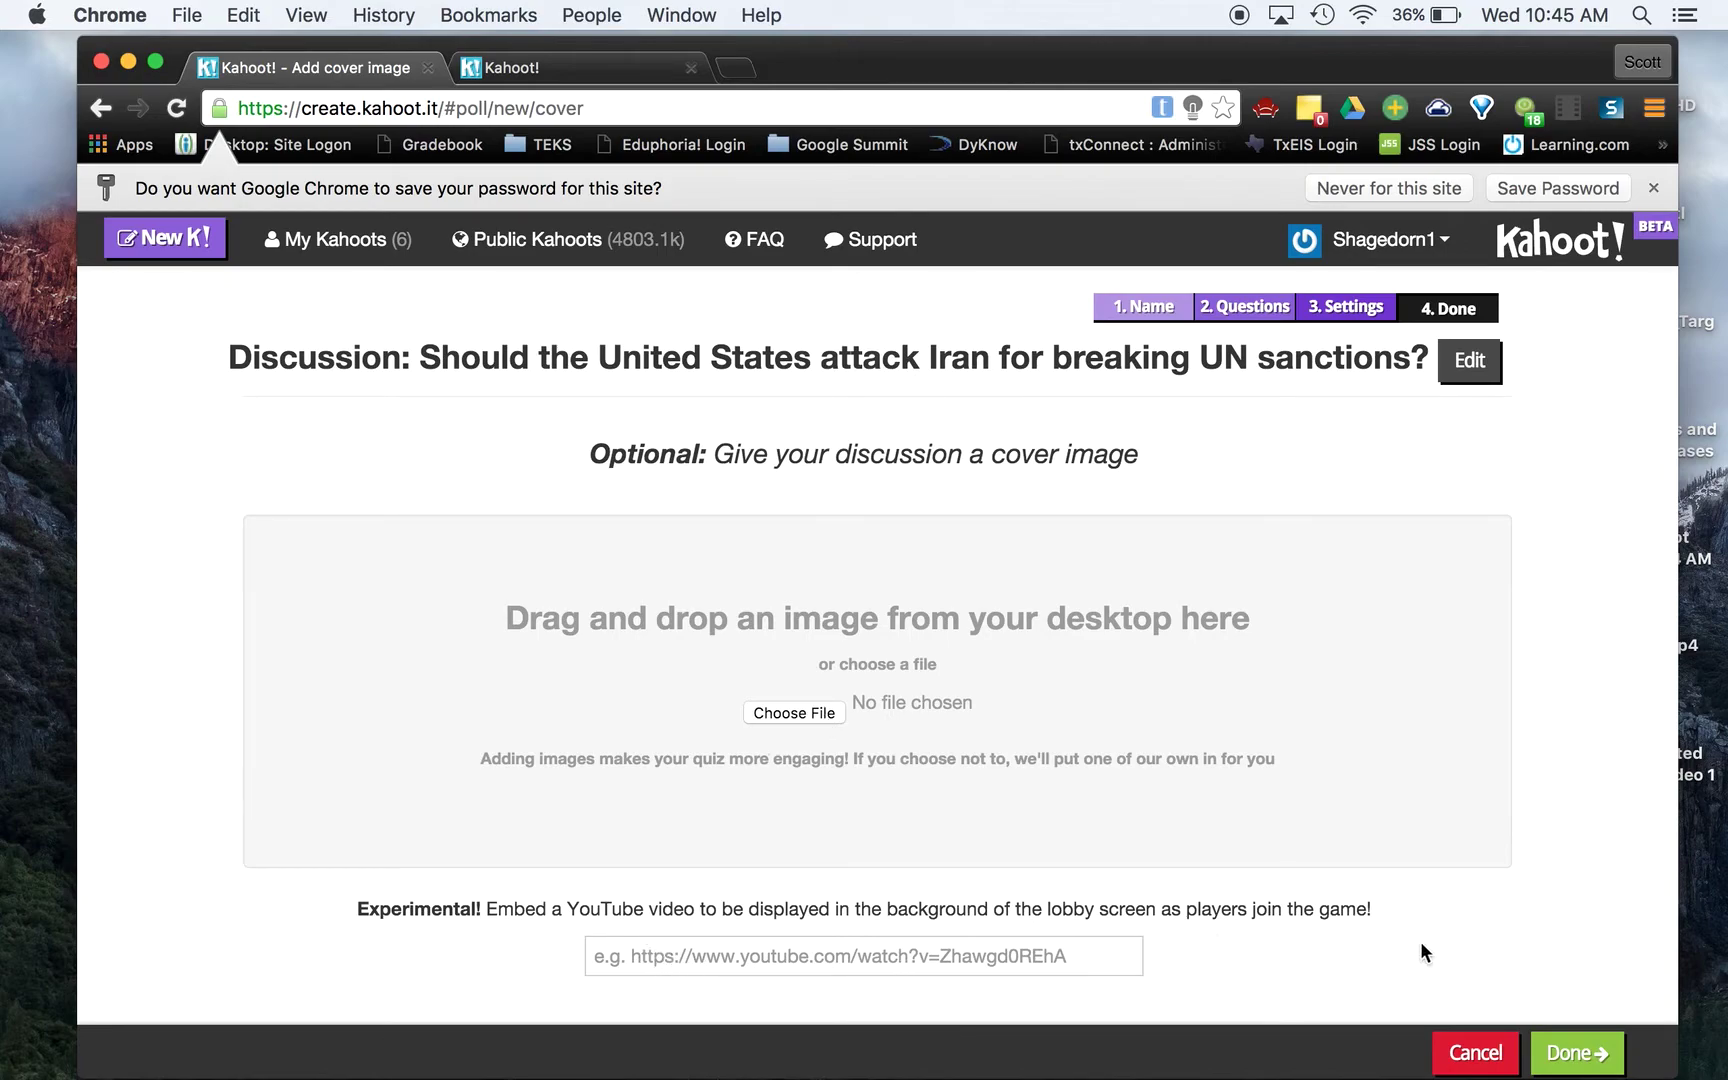
Finish the discussion without a cover image and start playing it
left_click(1570, 1055)
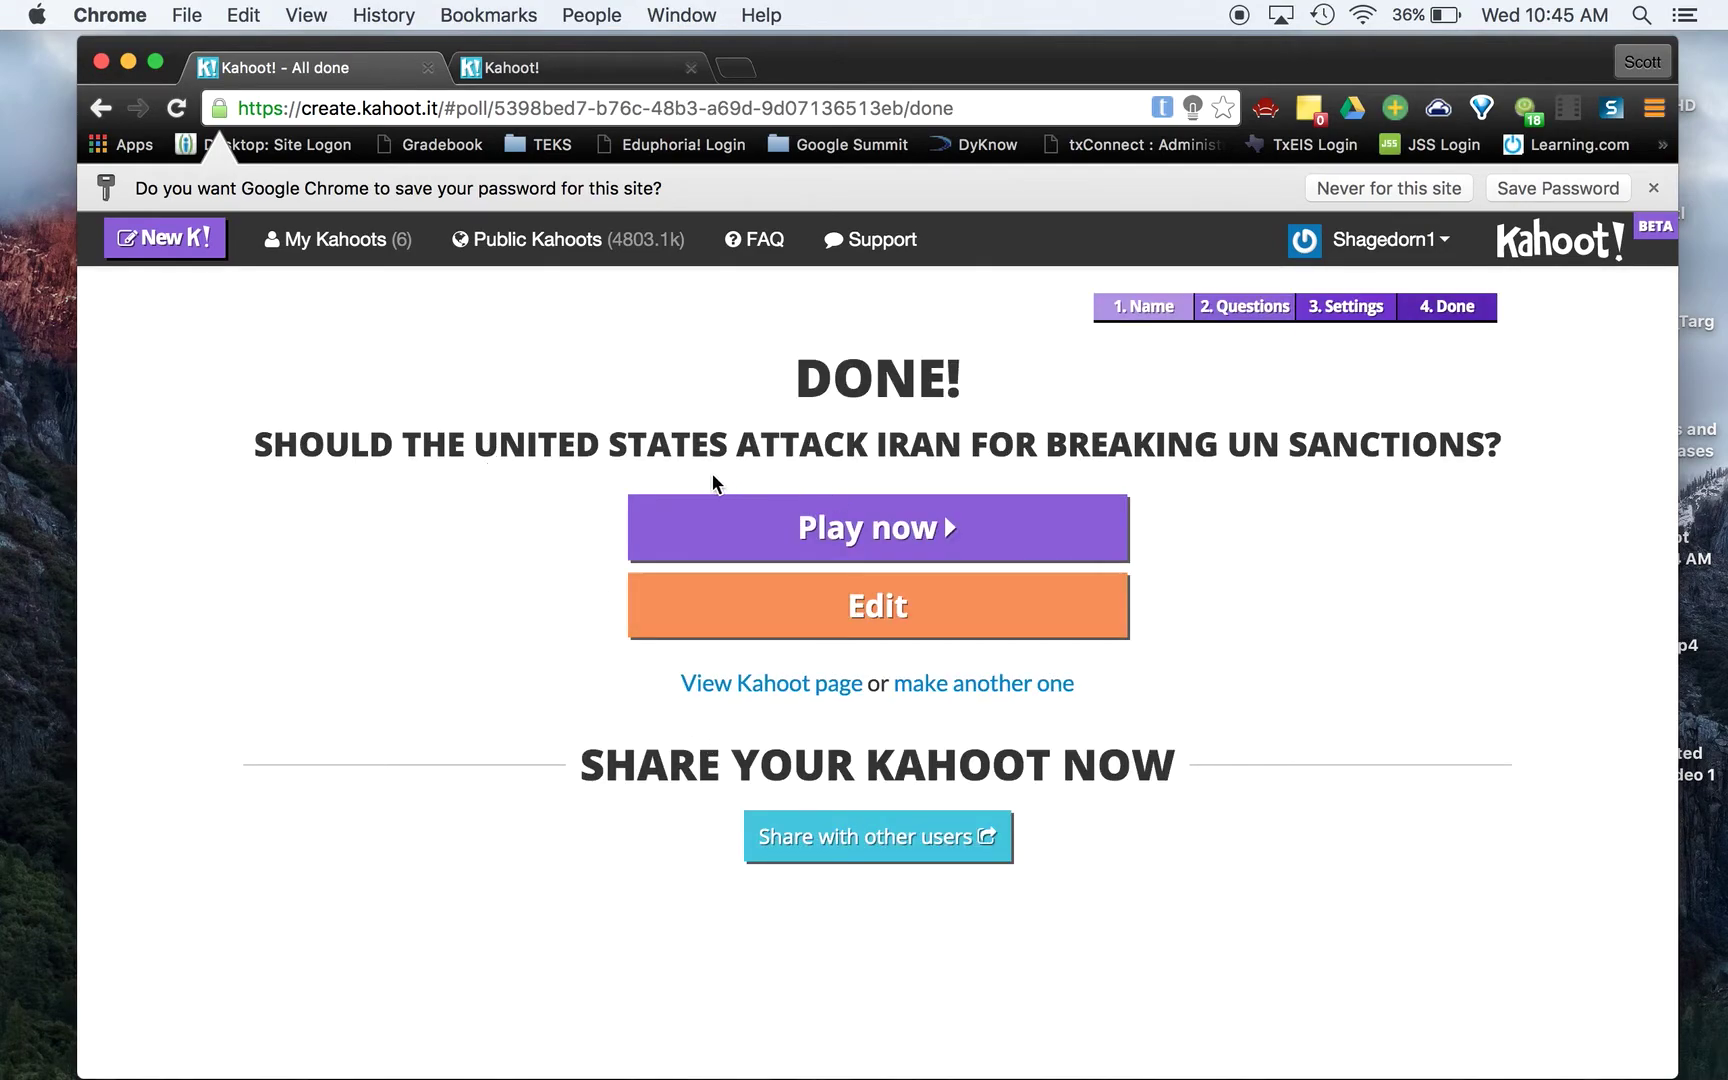
left_click(760, 529)
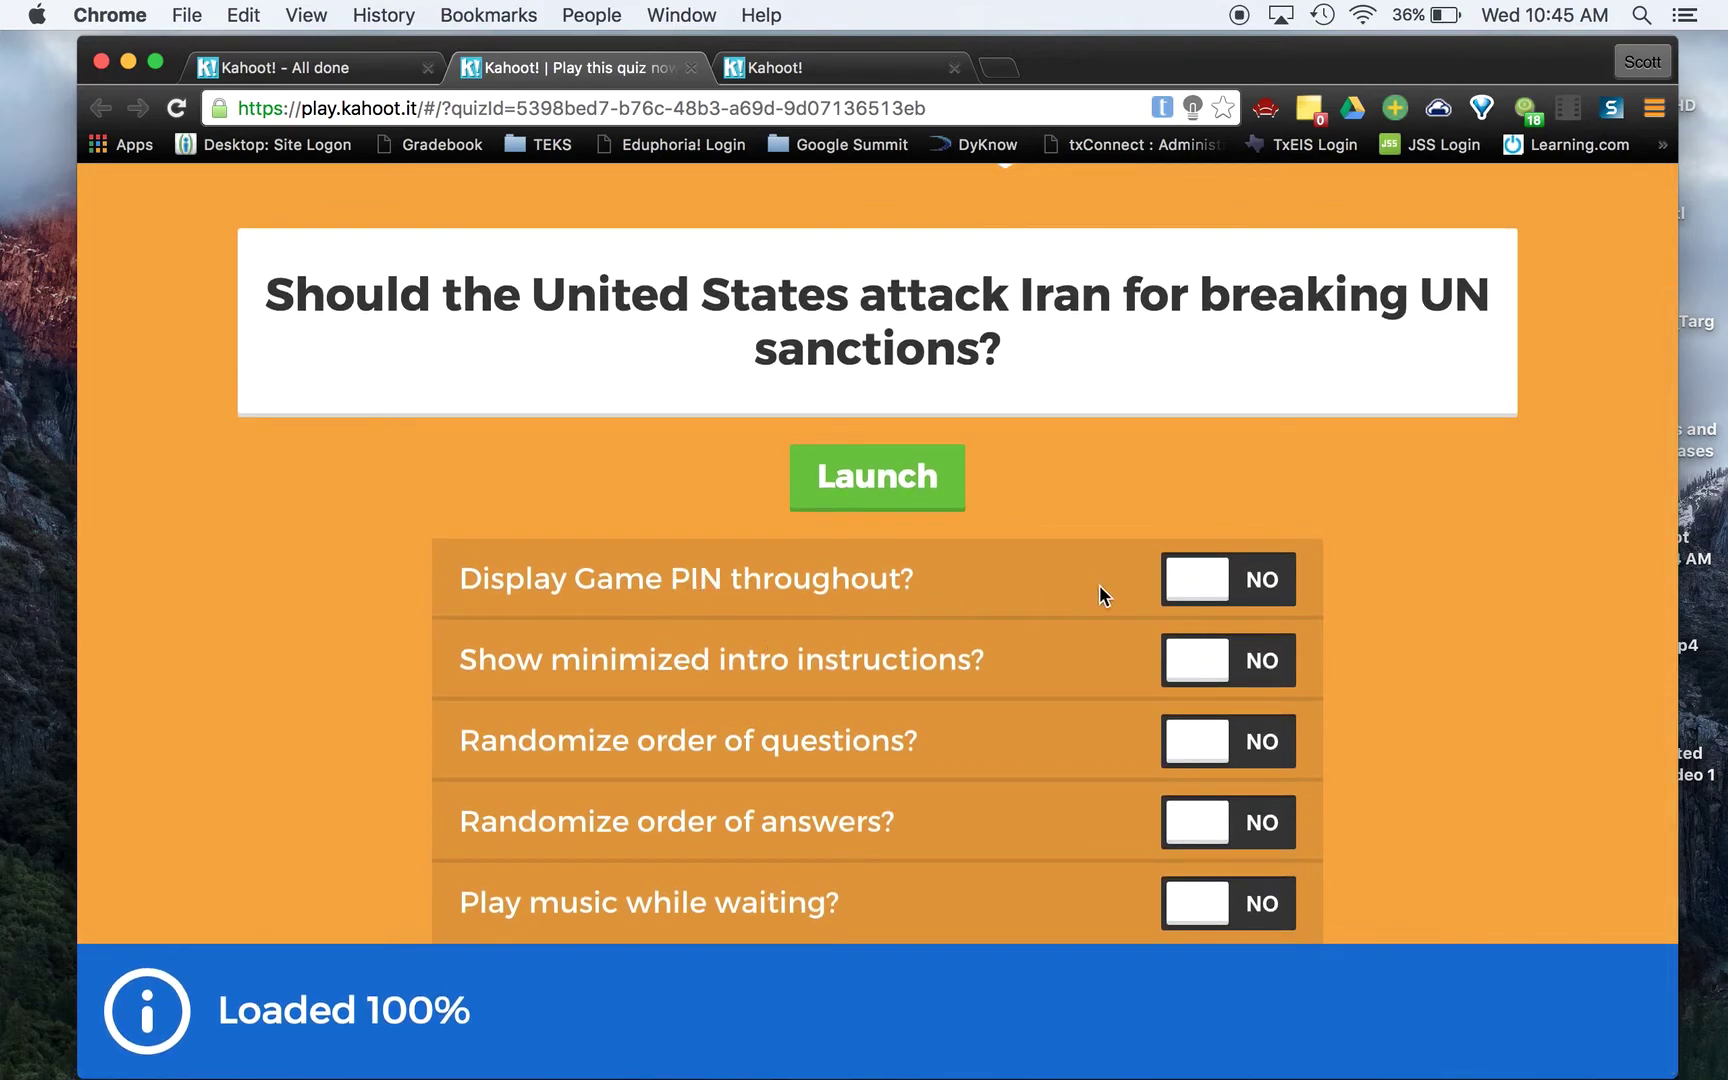
Expand Advanced options, leave every game option off, and launch the discussion
scroll(806, 838, "down", 2)
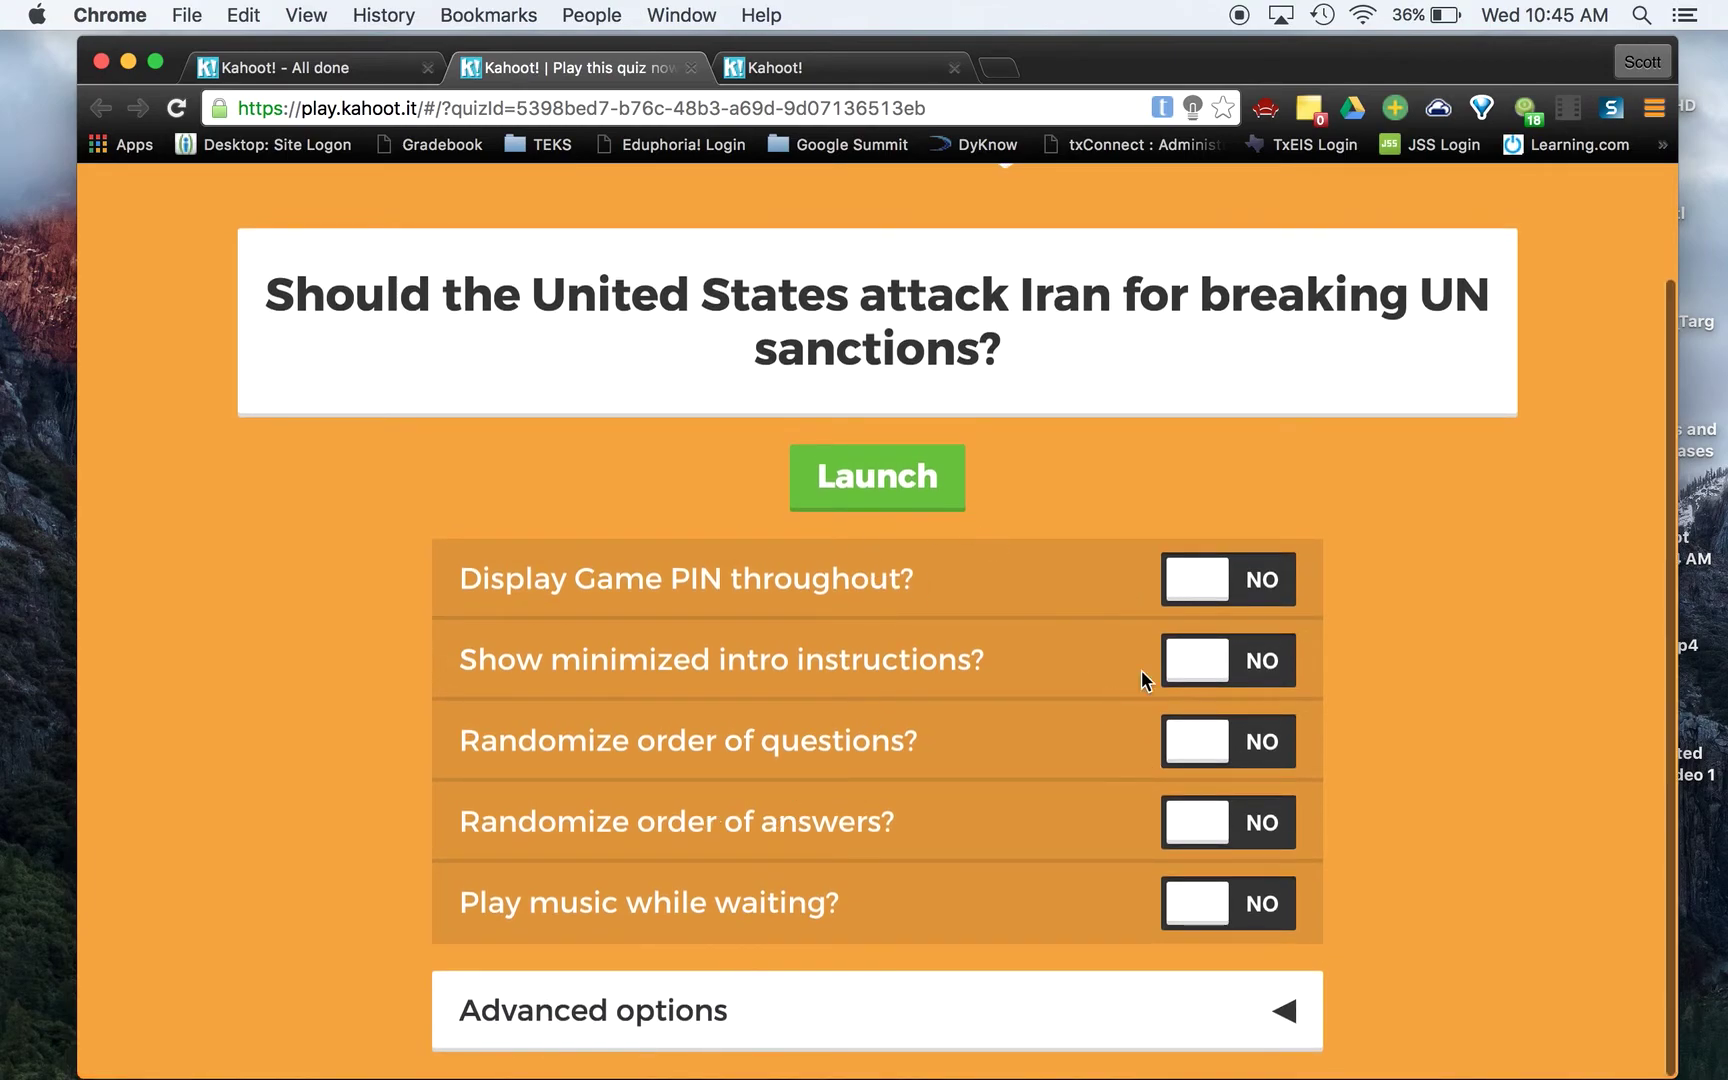
left_click(1283, 1010)
scroll(1285, 1011, "down", 3)
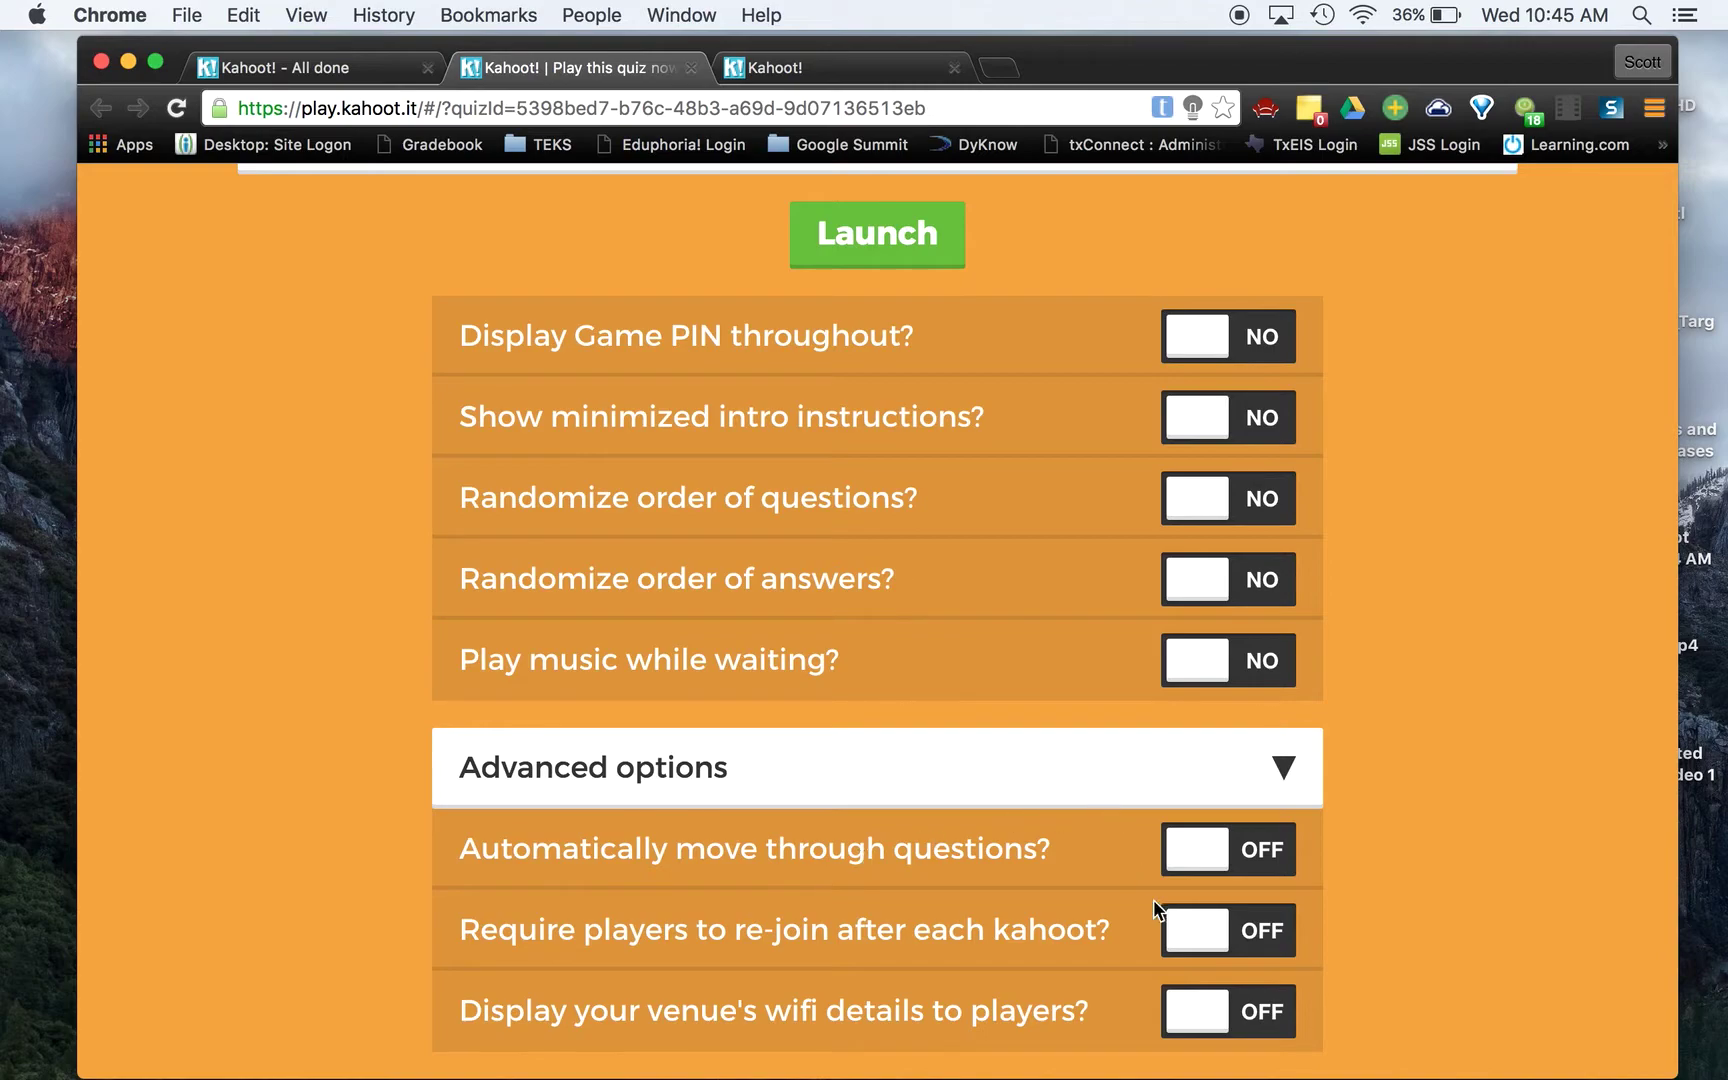
scroll(941, 506, "up", 5)
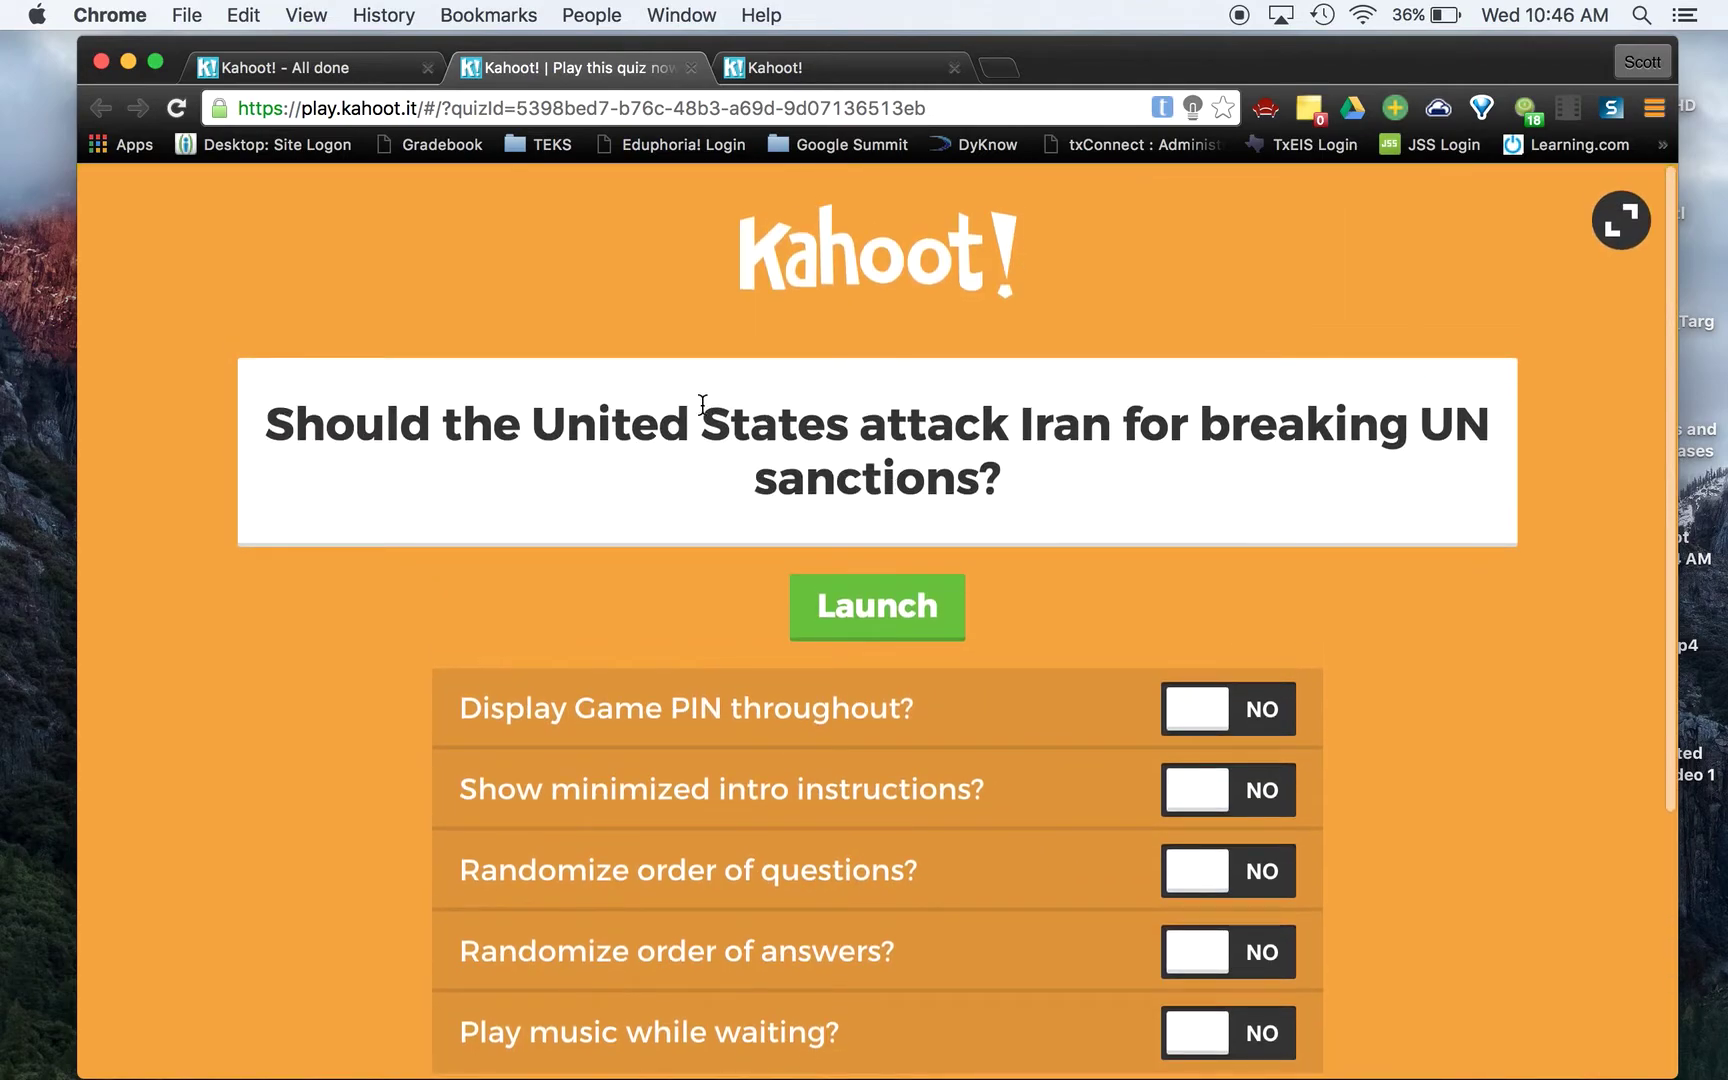
left_click(869, 622)
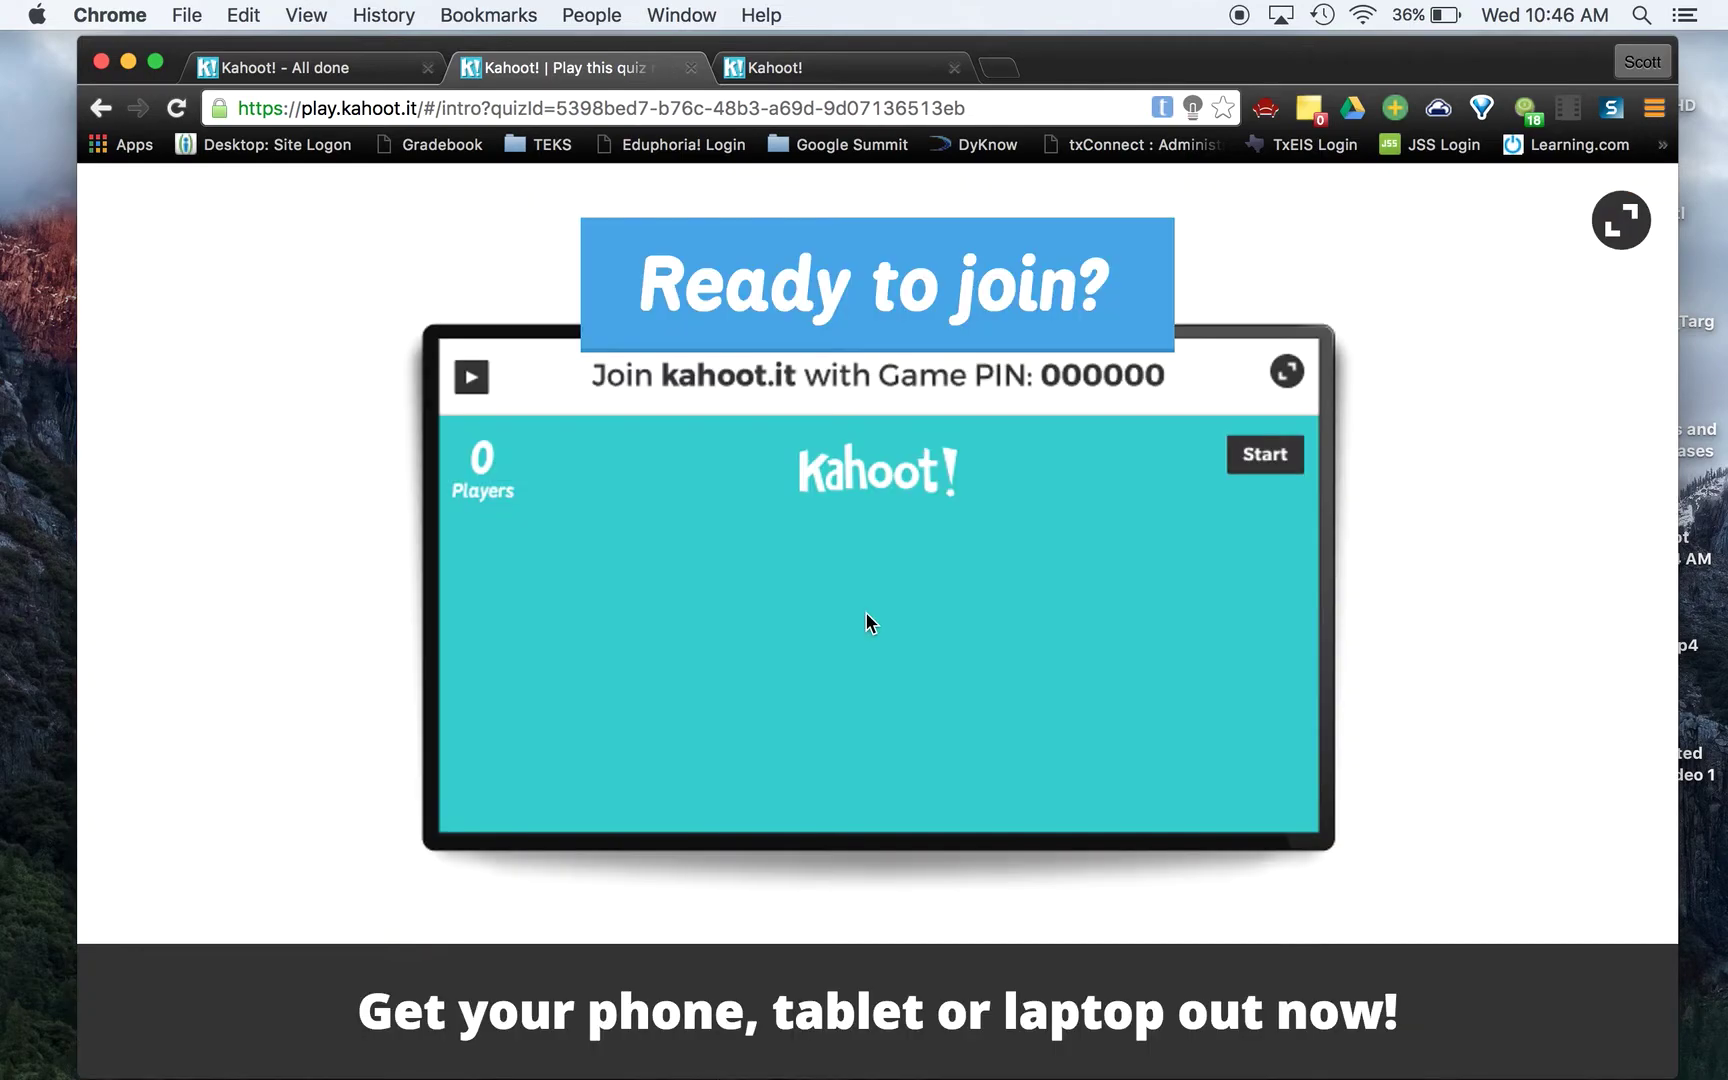
Enter the lobby's Game PIN on kahoot.it to join as a player
left_click(855, 66)
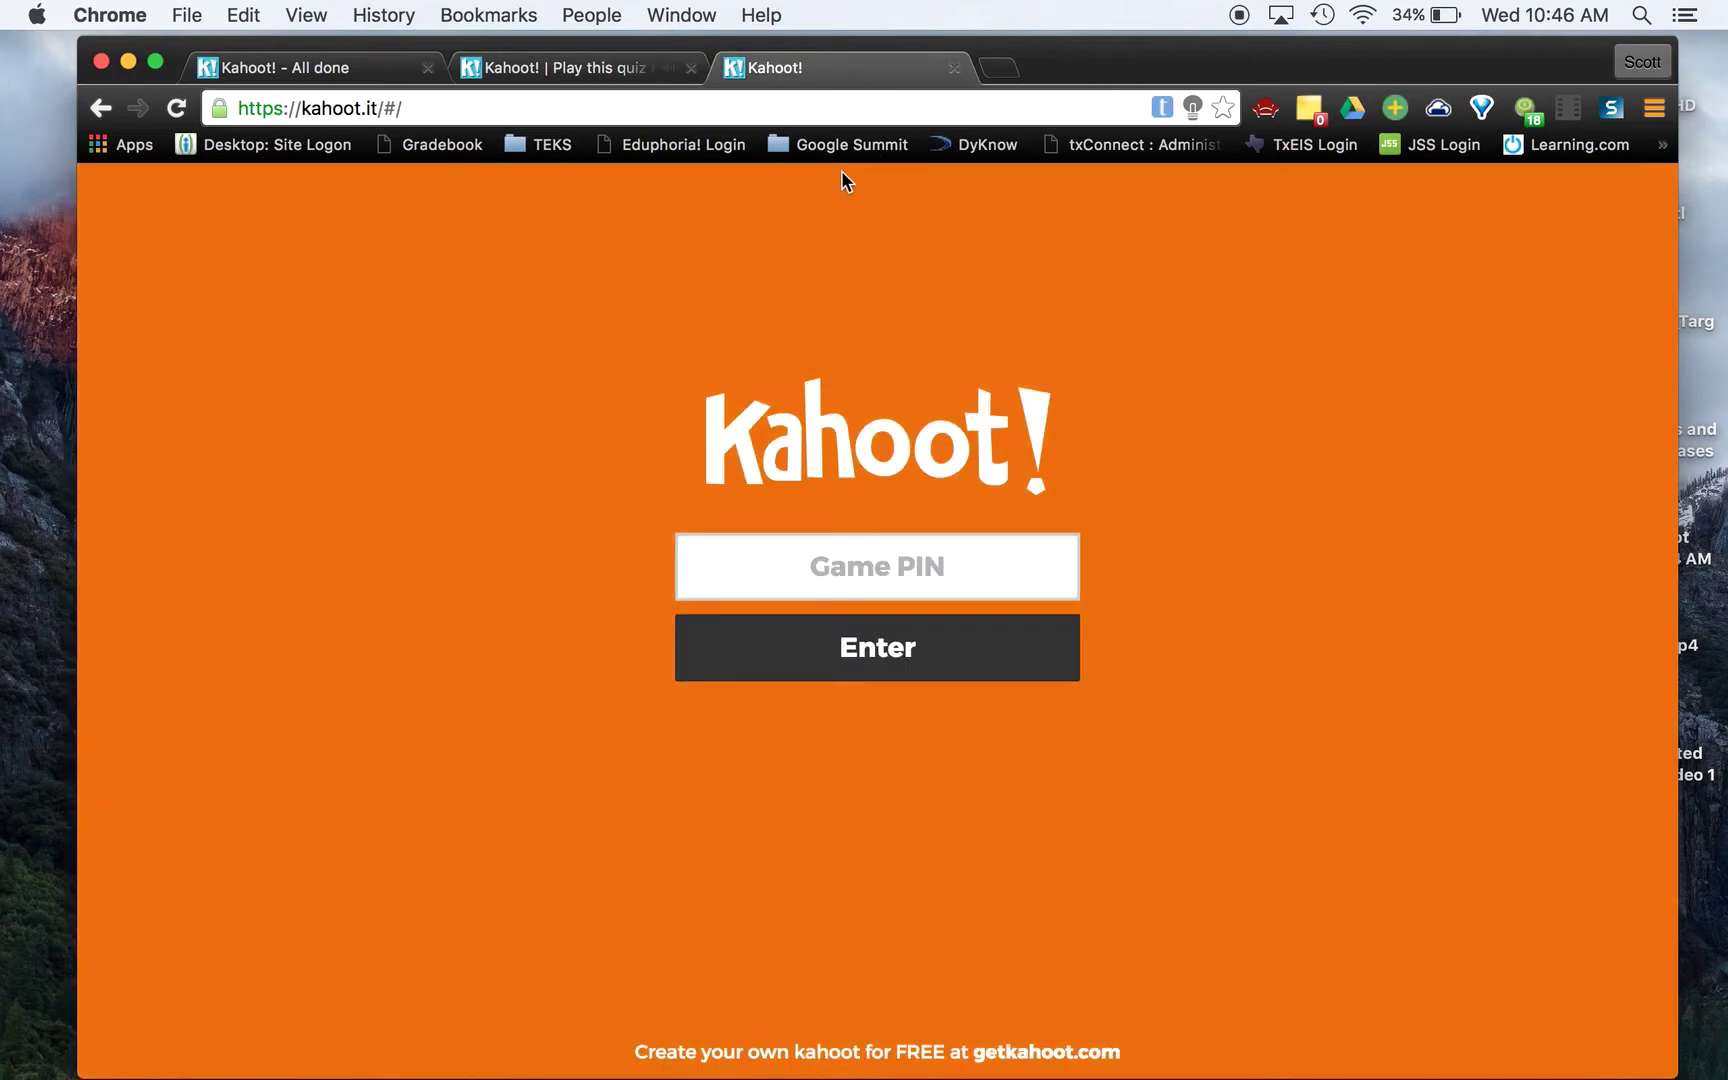
left_click(605, 68)
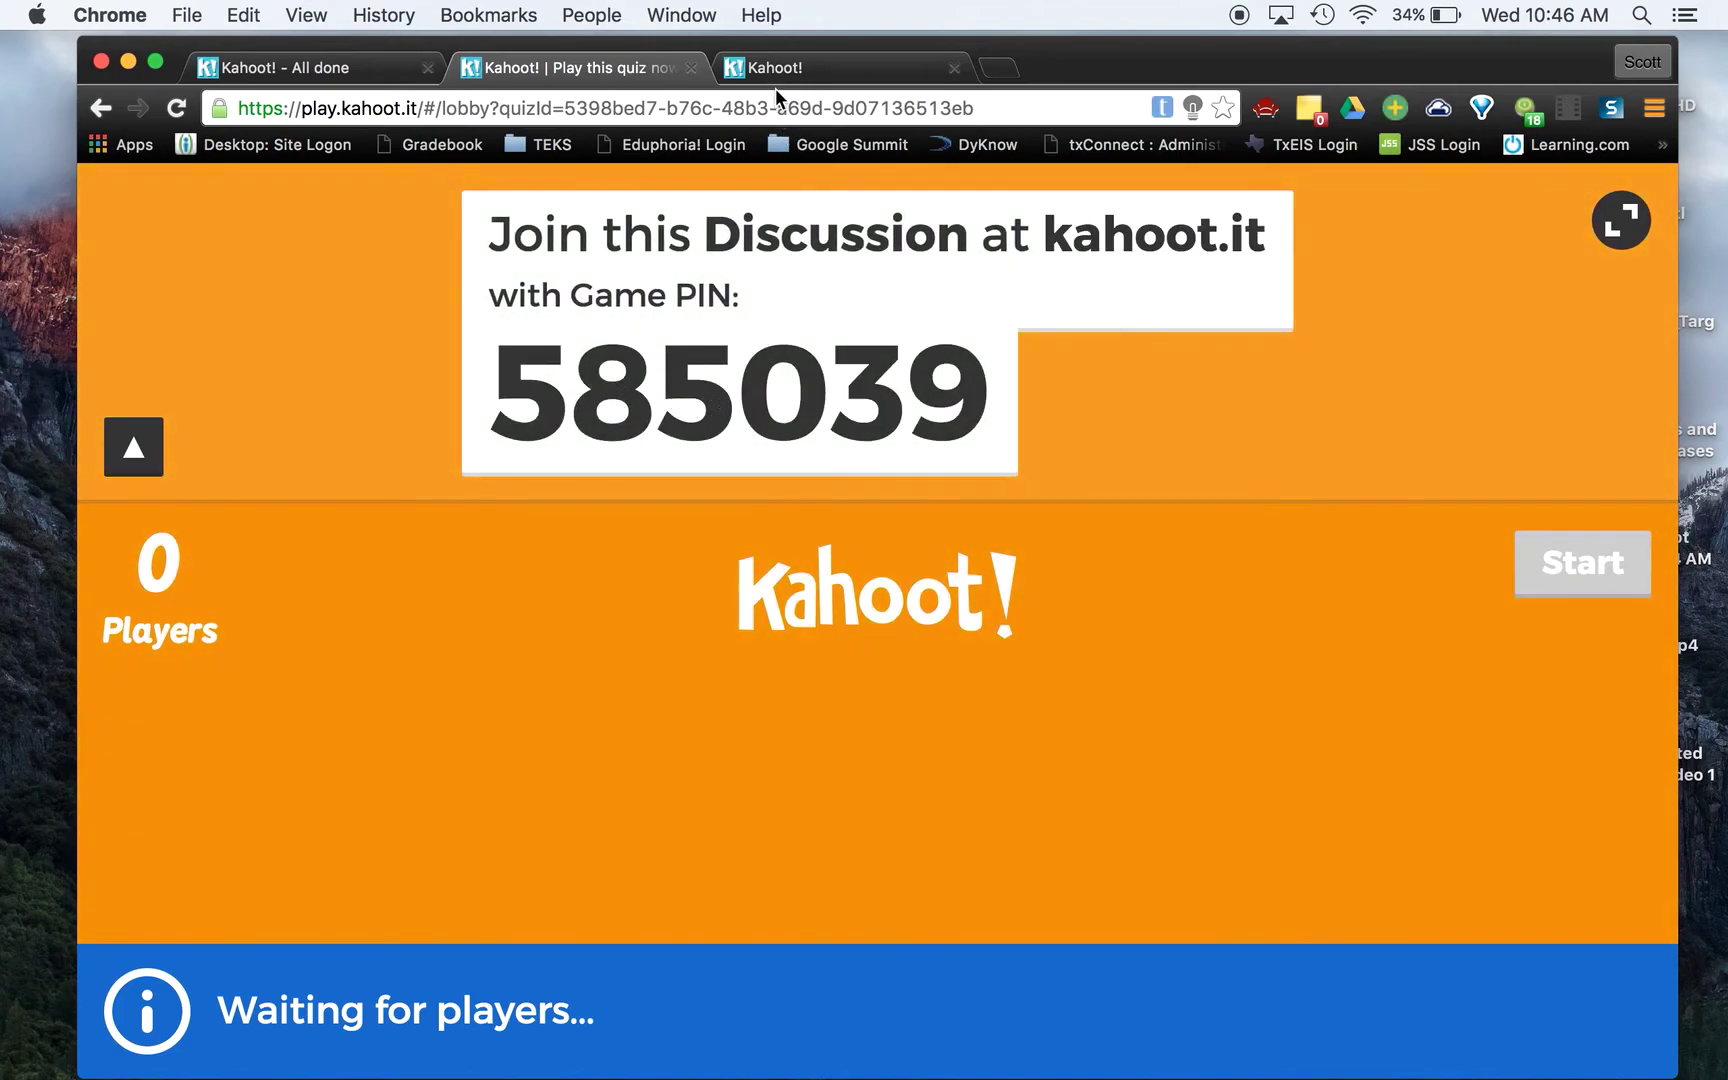
left_click(790, 72)
left_click(790, 559)
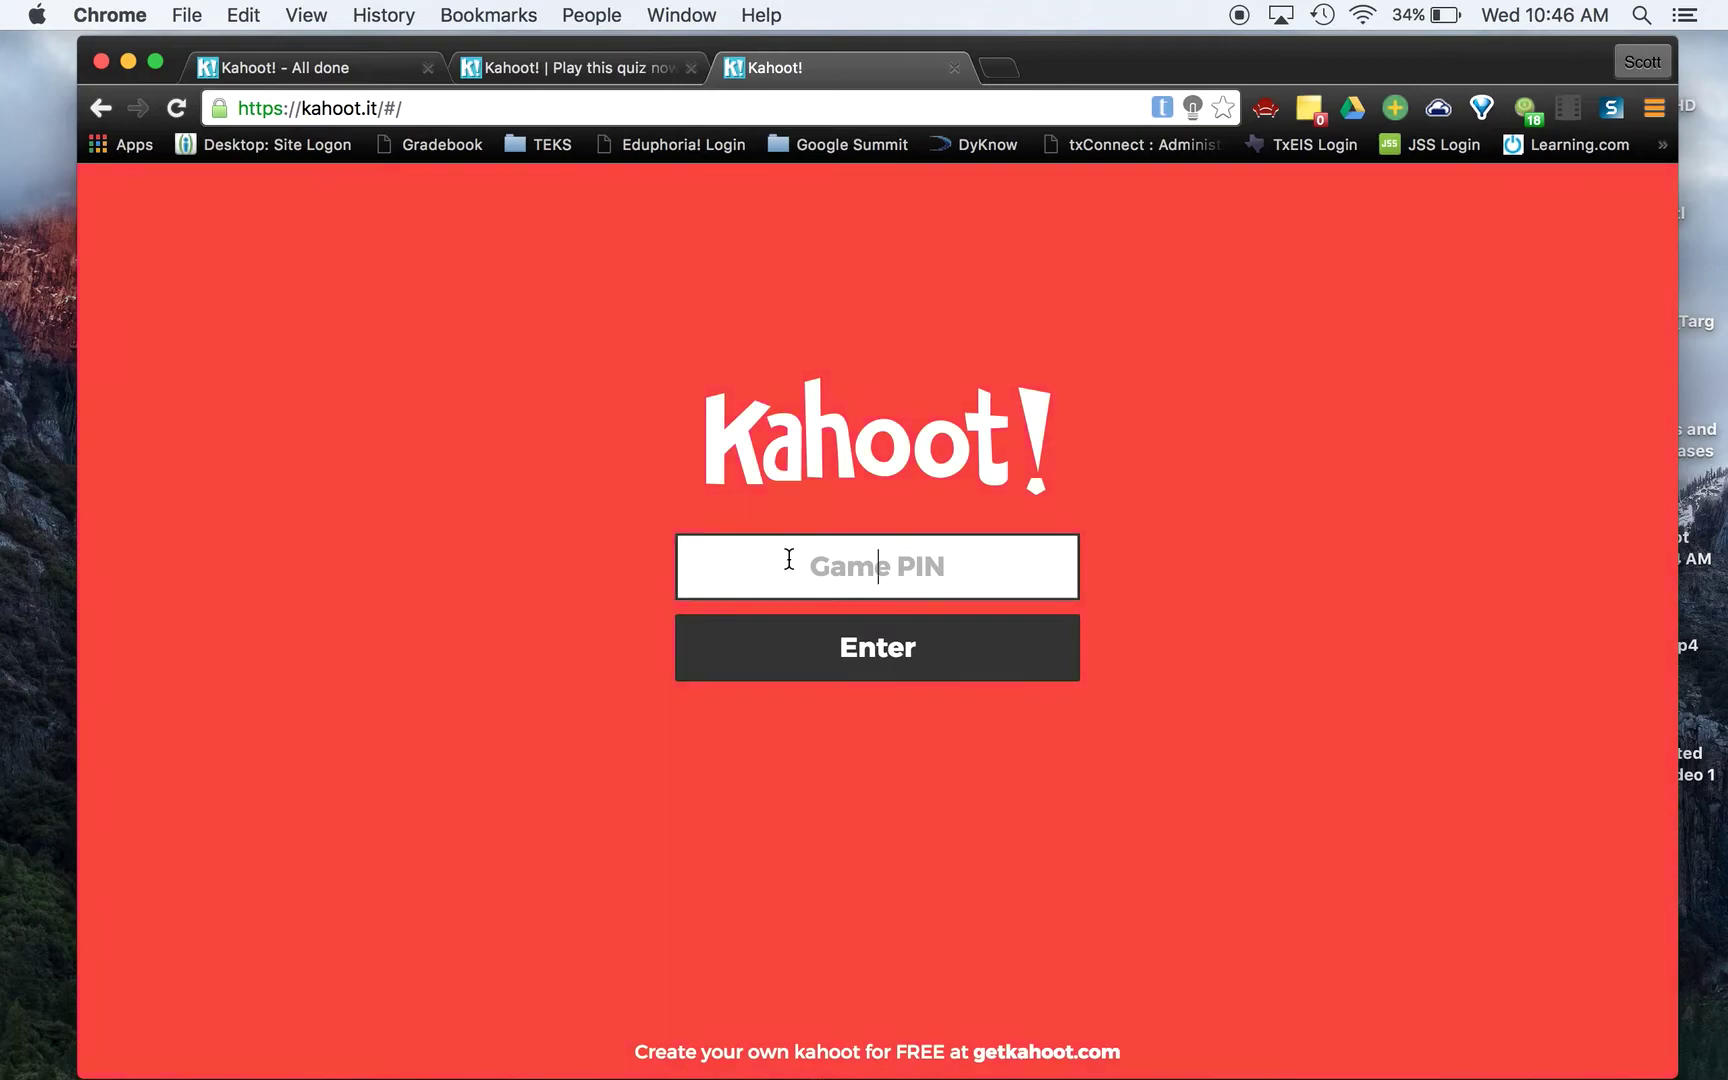
type("585039")
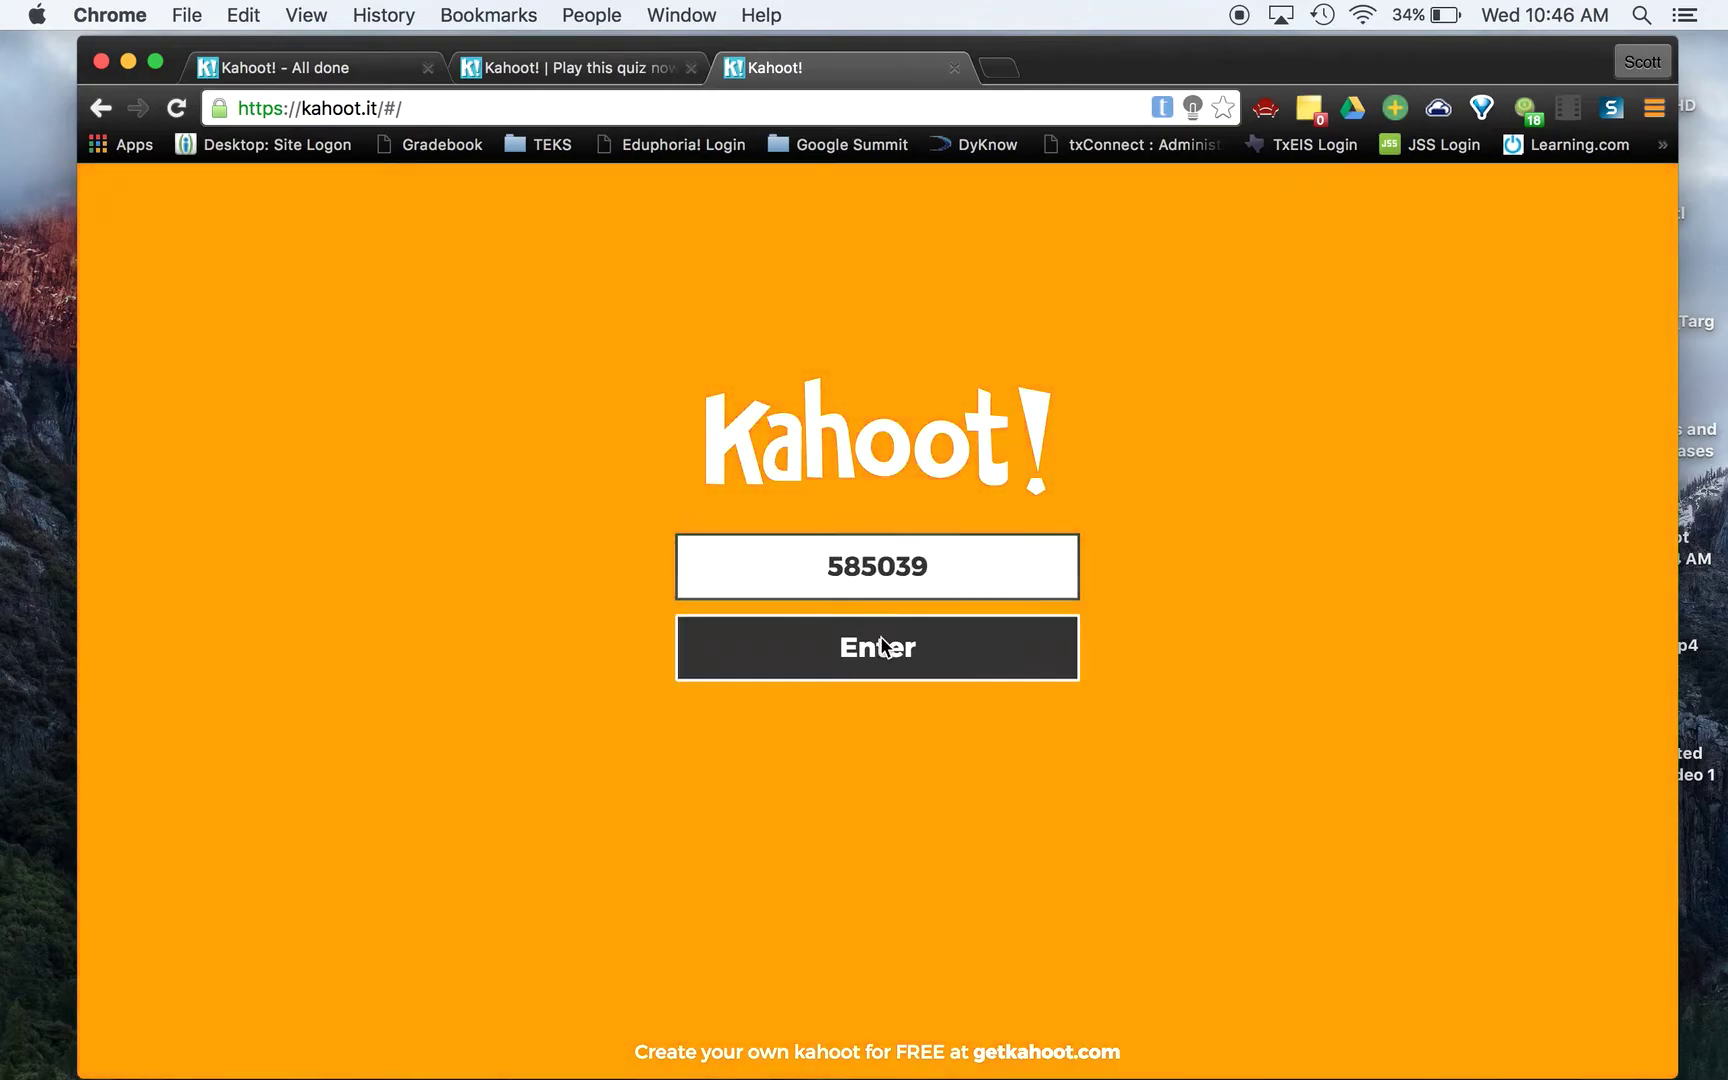
left_click(880, 638)
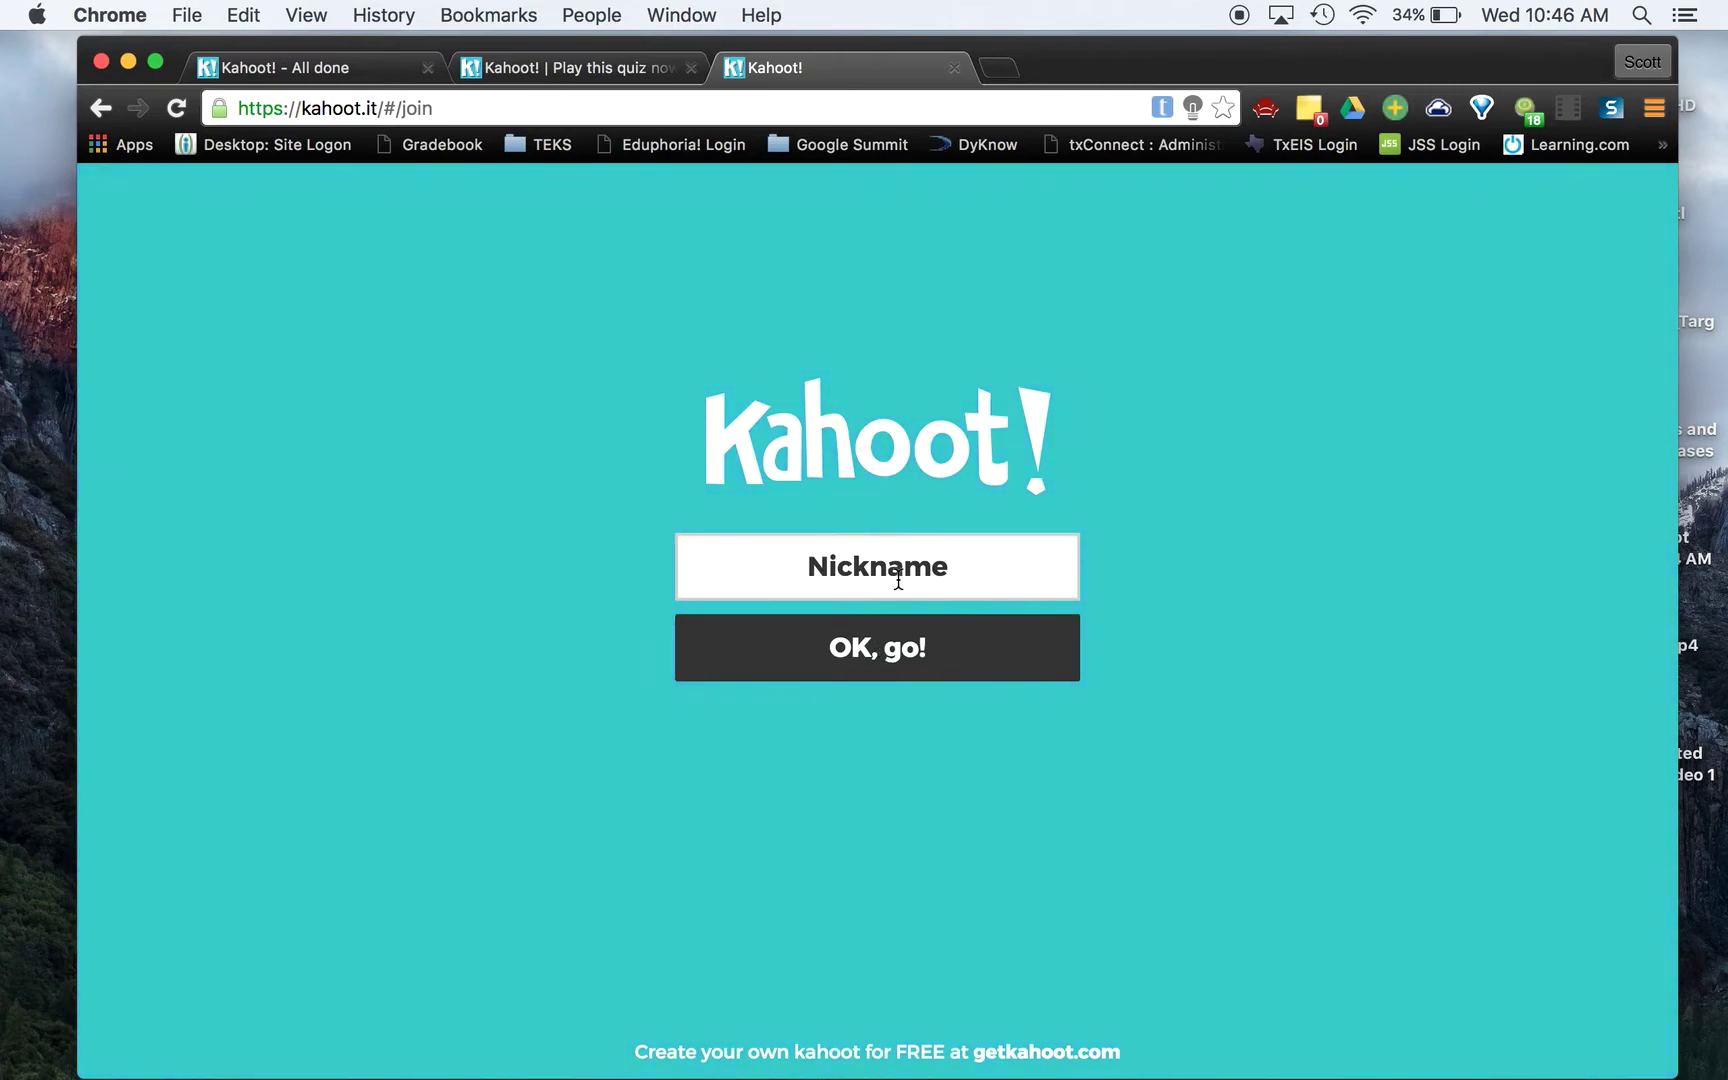
Join with the suggested nickname and confirm the host lobby lists one player
left_click(933, 566)
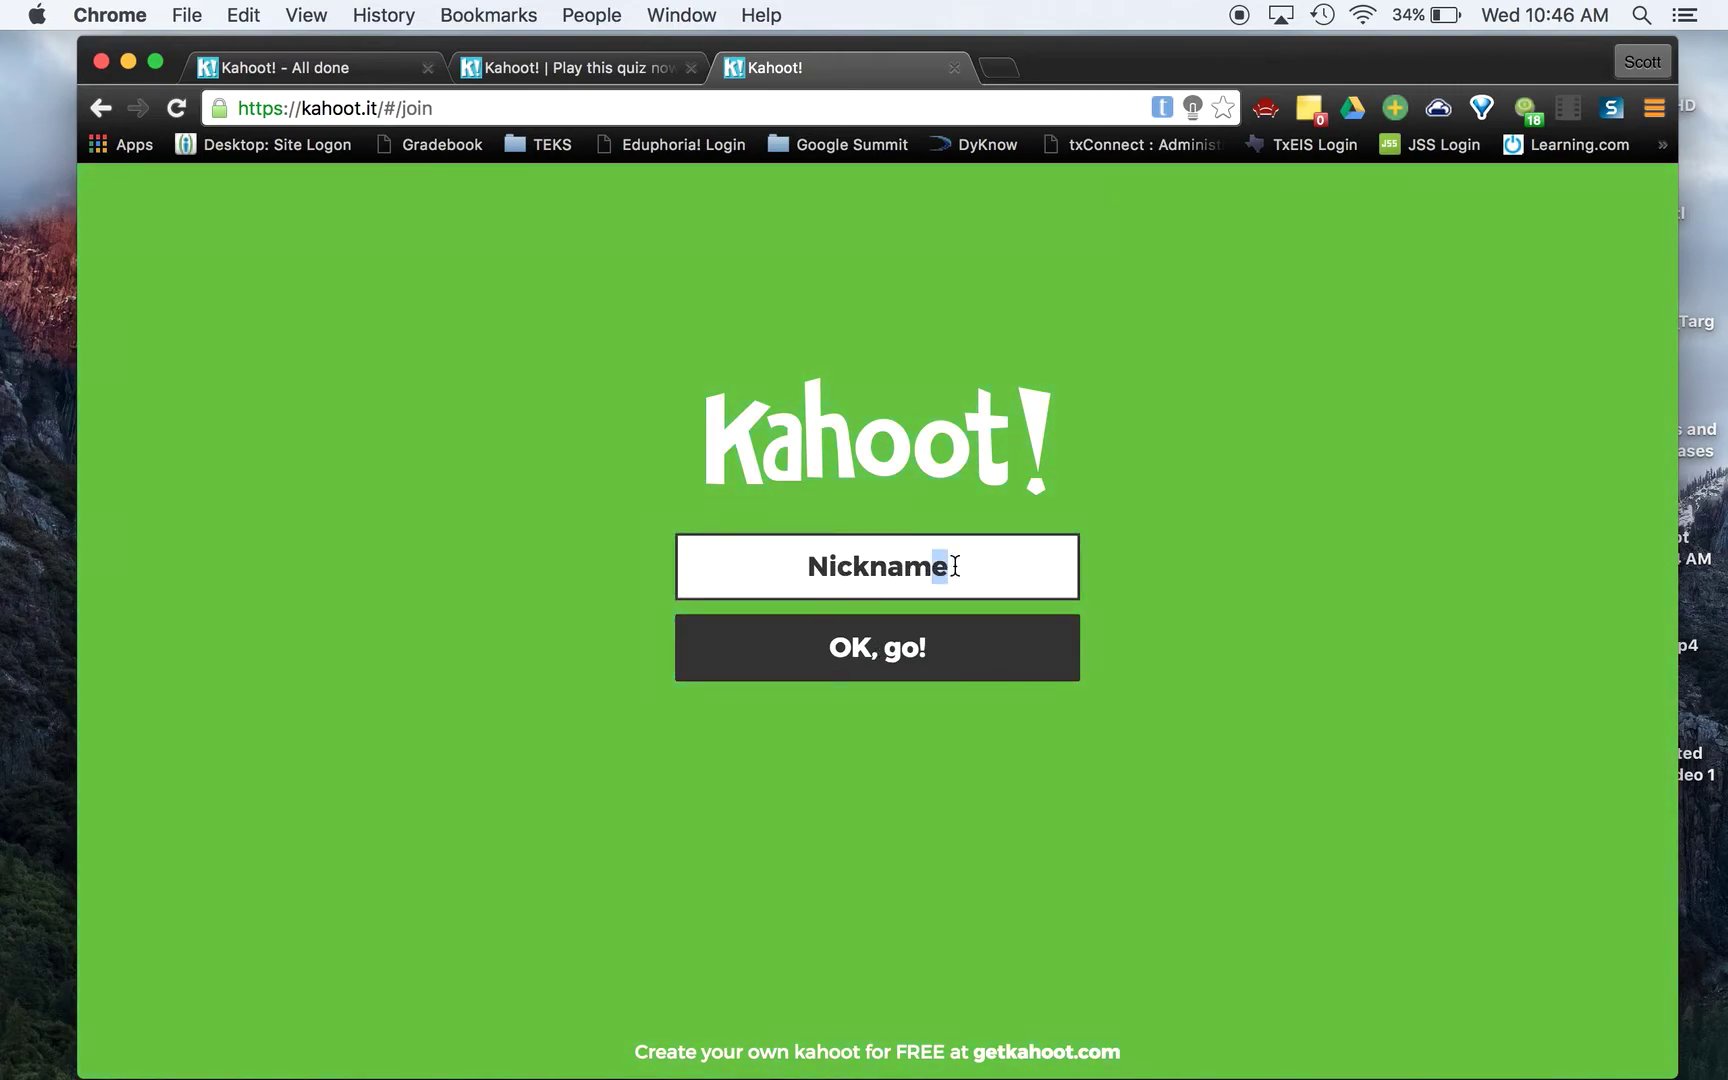
left_click(837, 620)
left_click(868, 648)
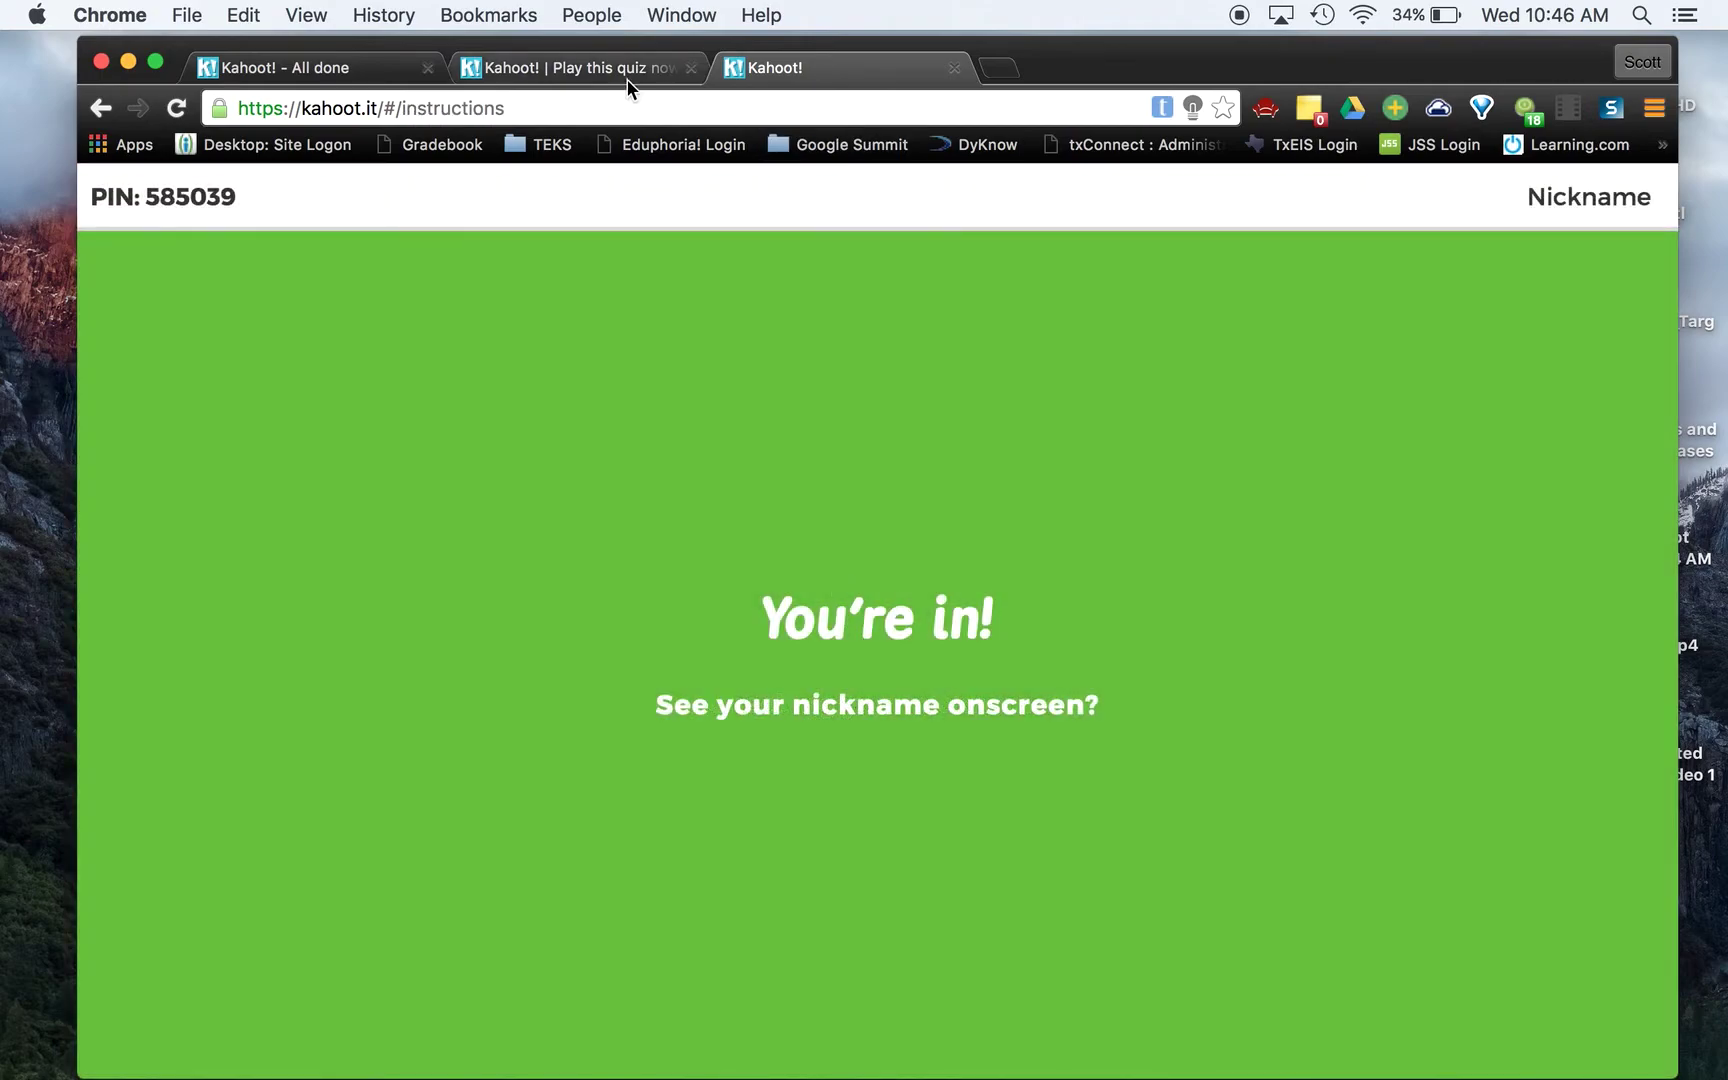
left_click(624, 68)
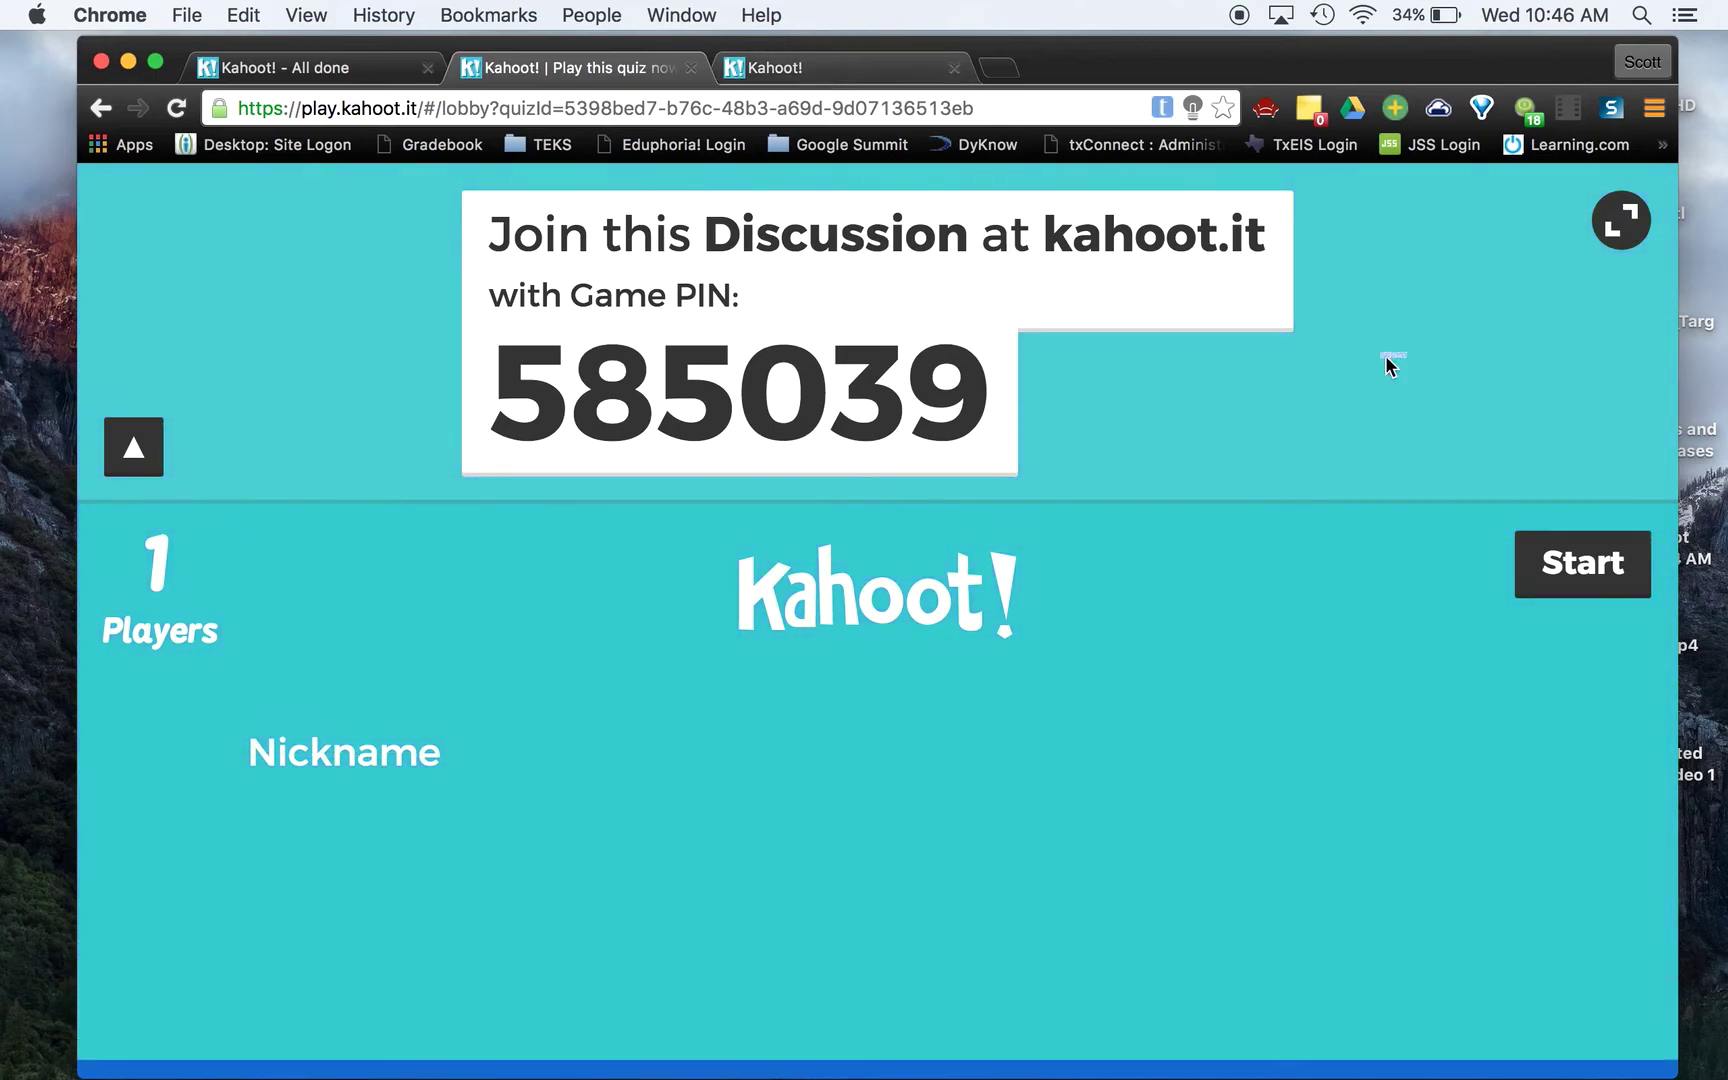
Start the game, answer Maybe from the player tab, and view the host results
left_click(1597, 566)
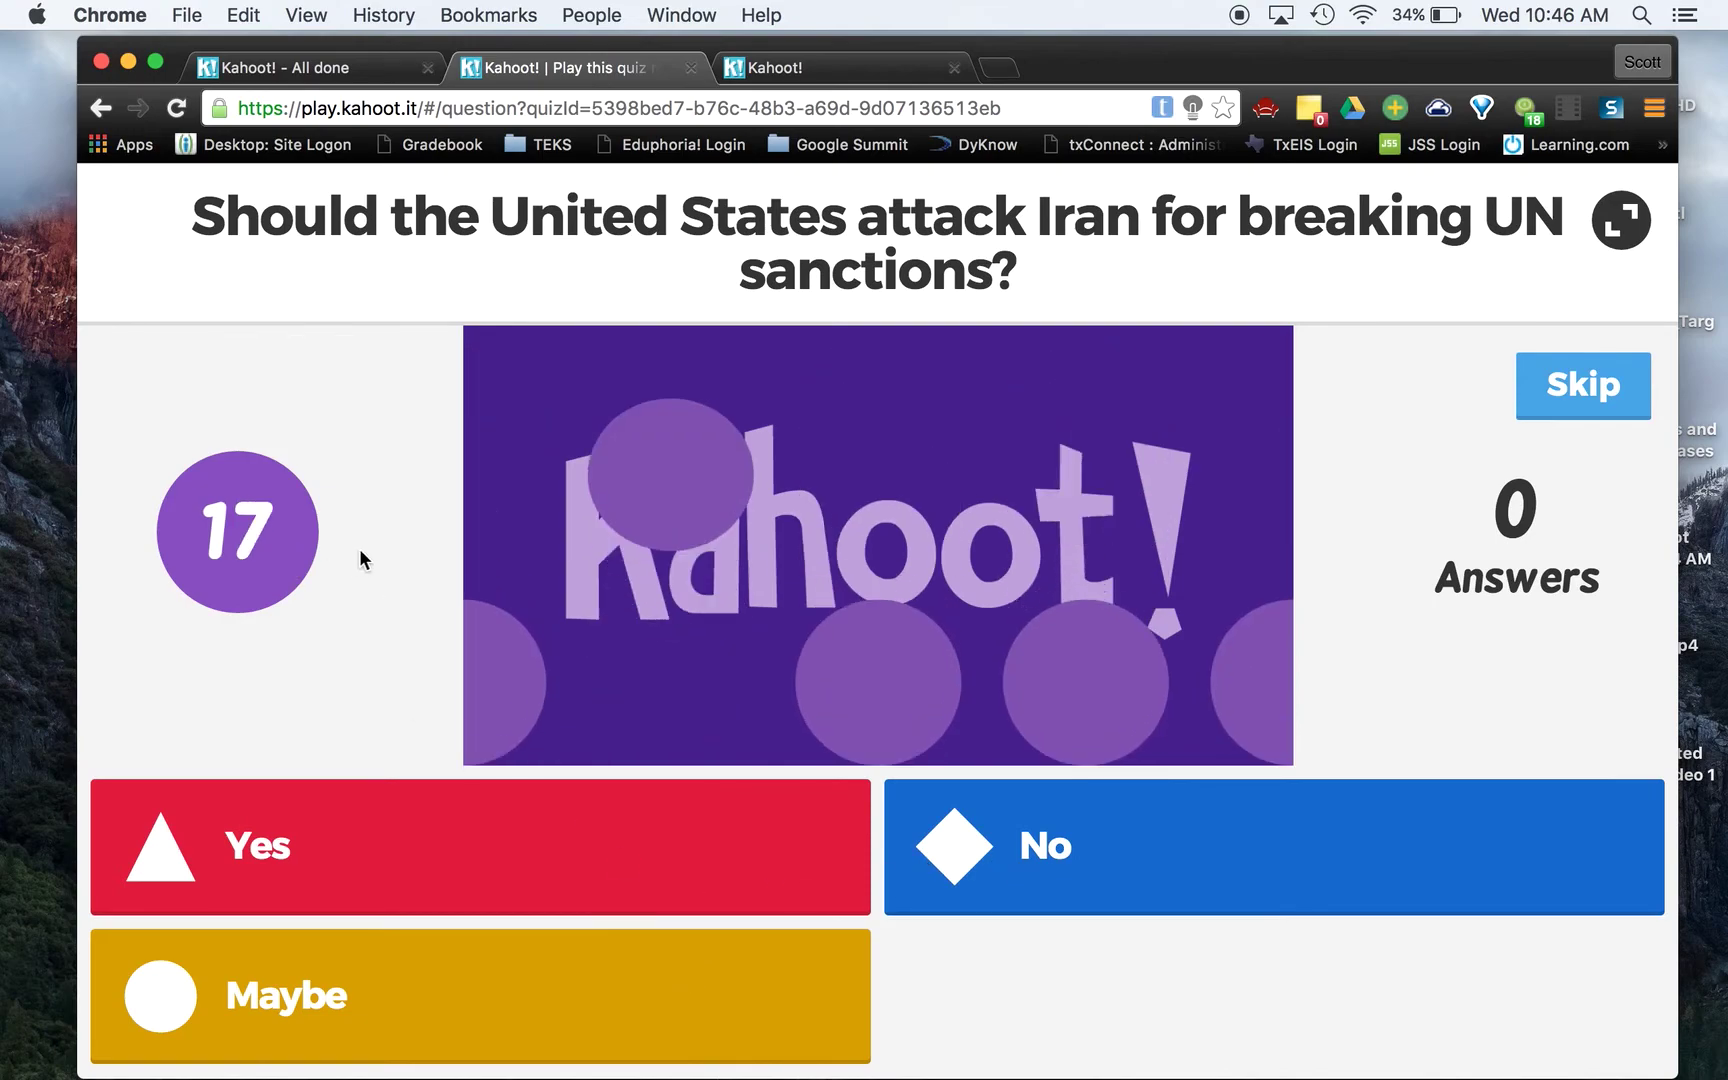
left_click(864, 72)
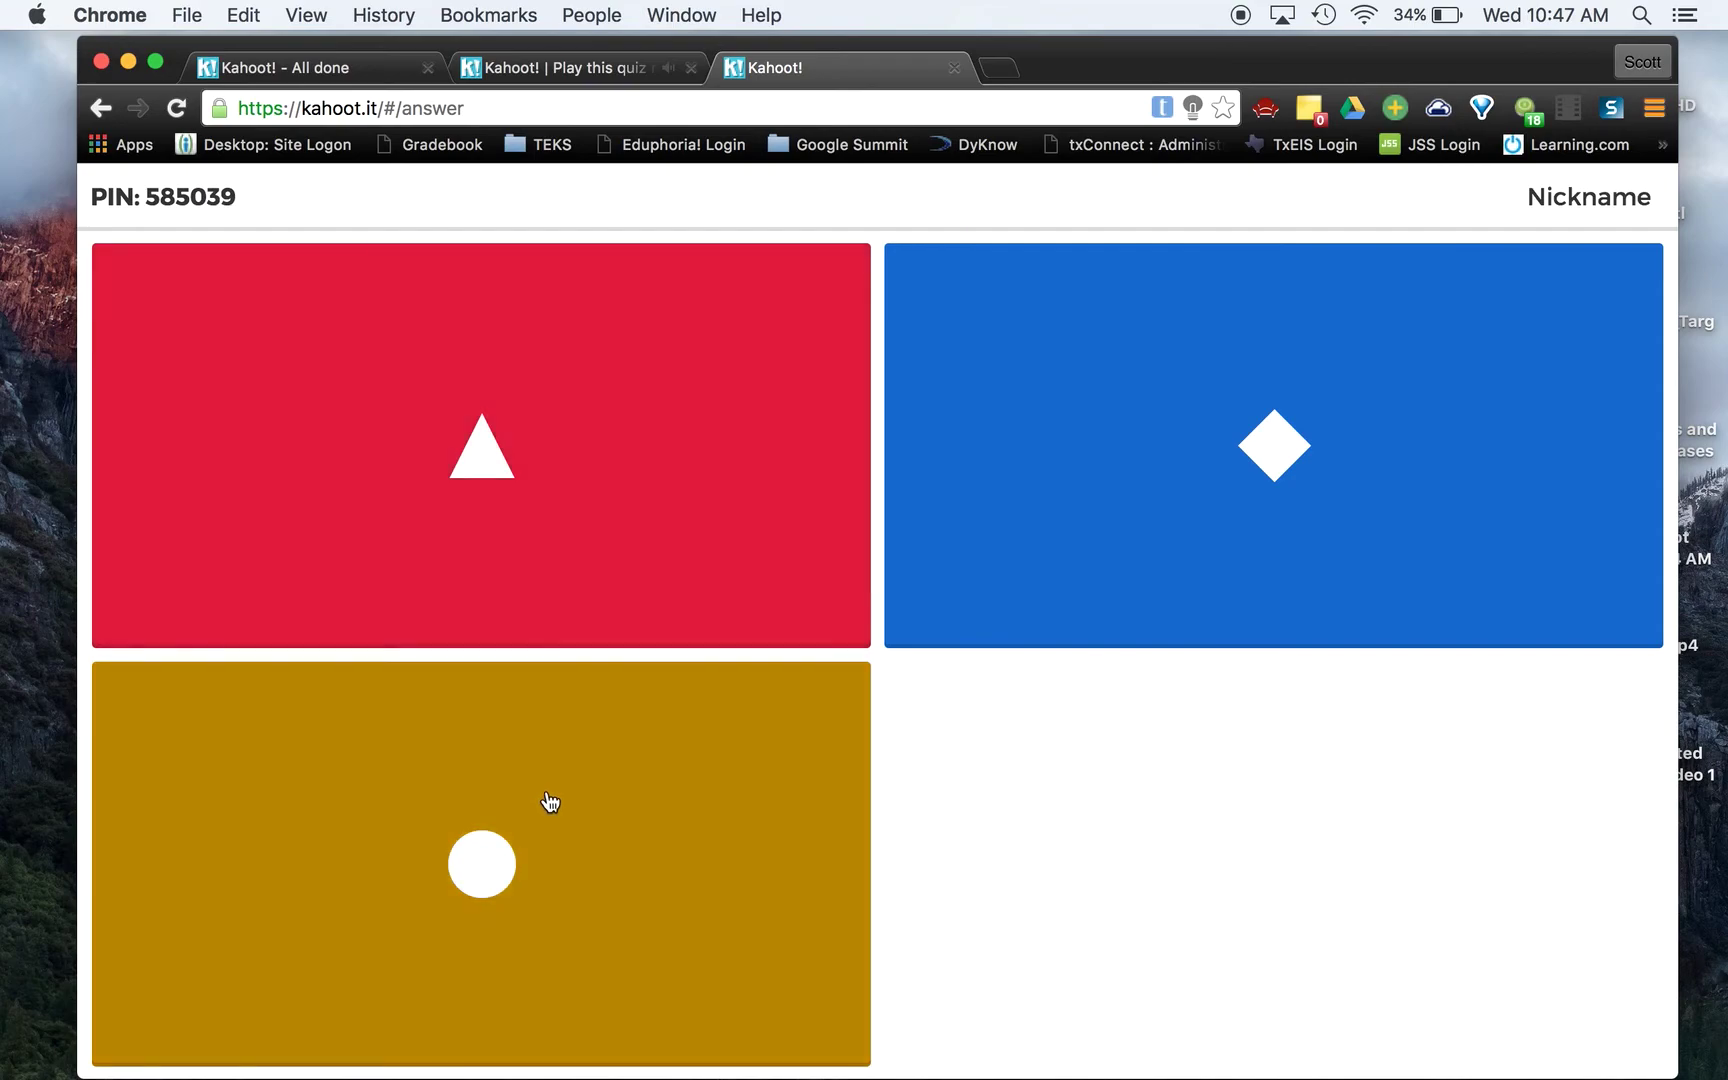
left_click(549, 802)
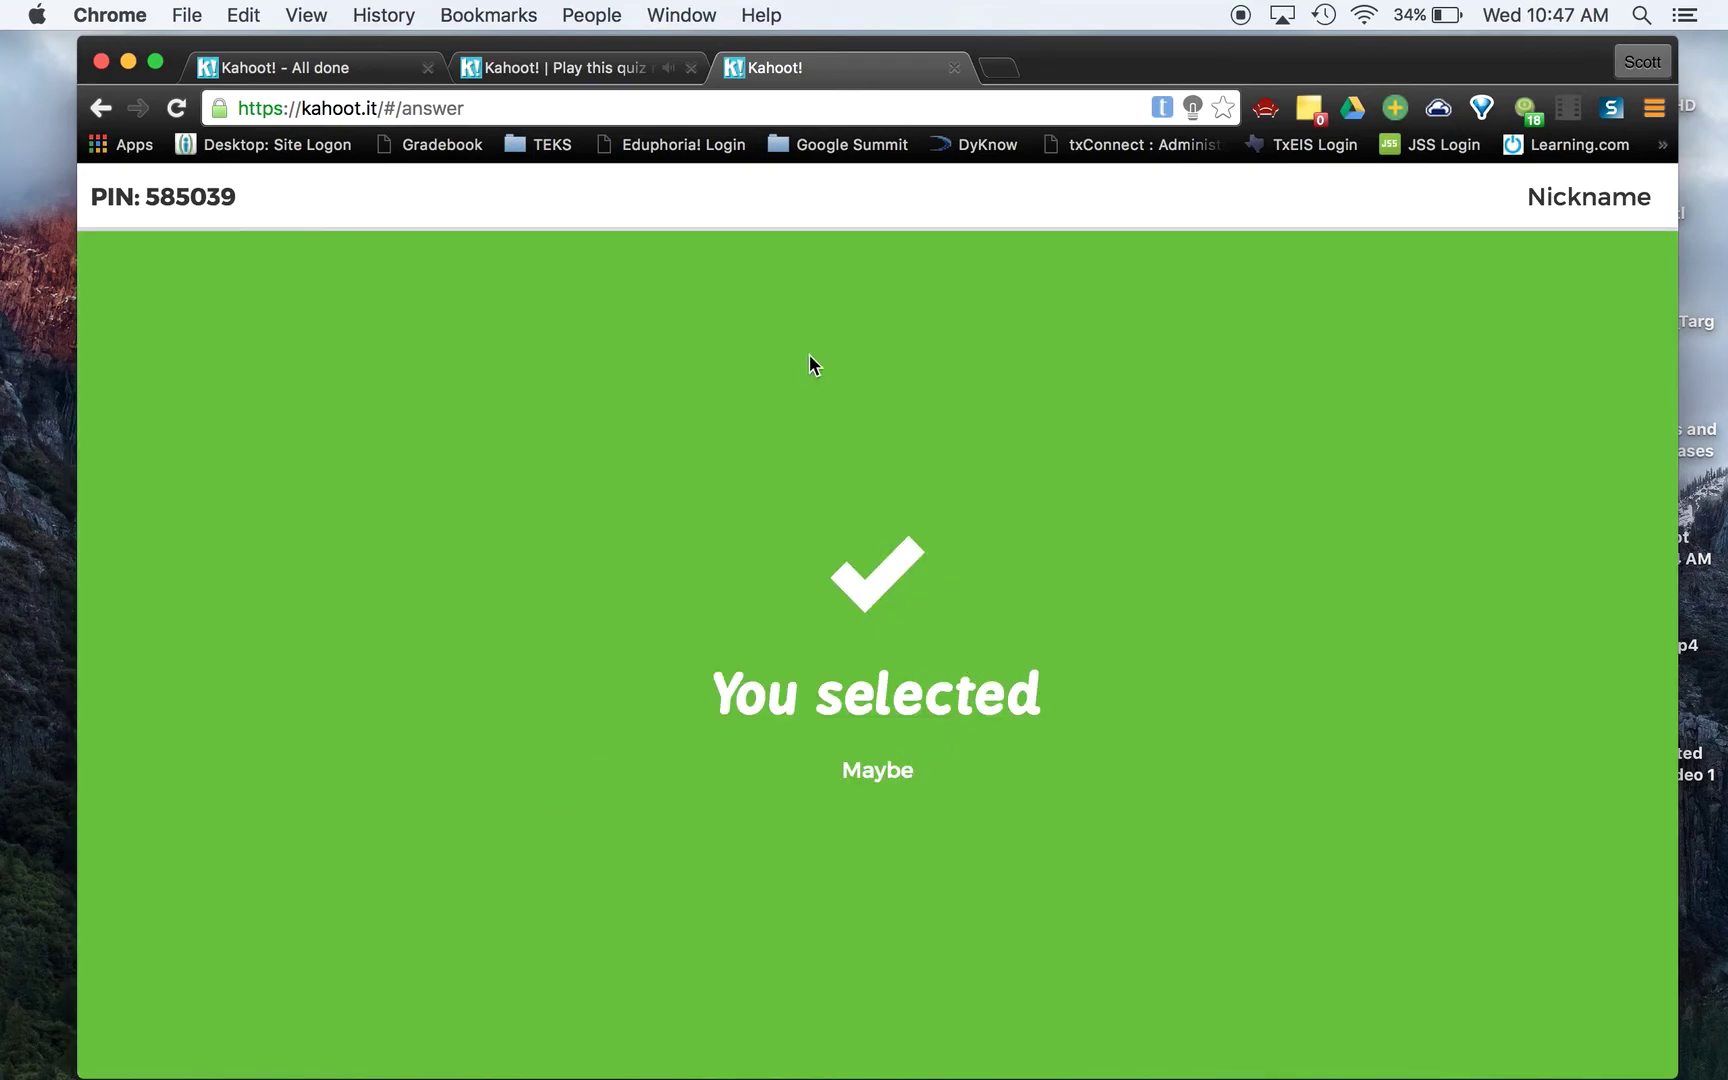
left_click(548, 66)
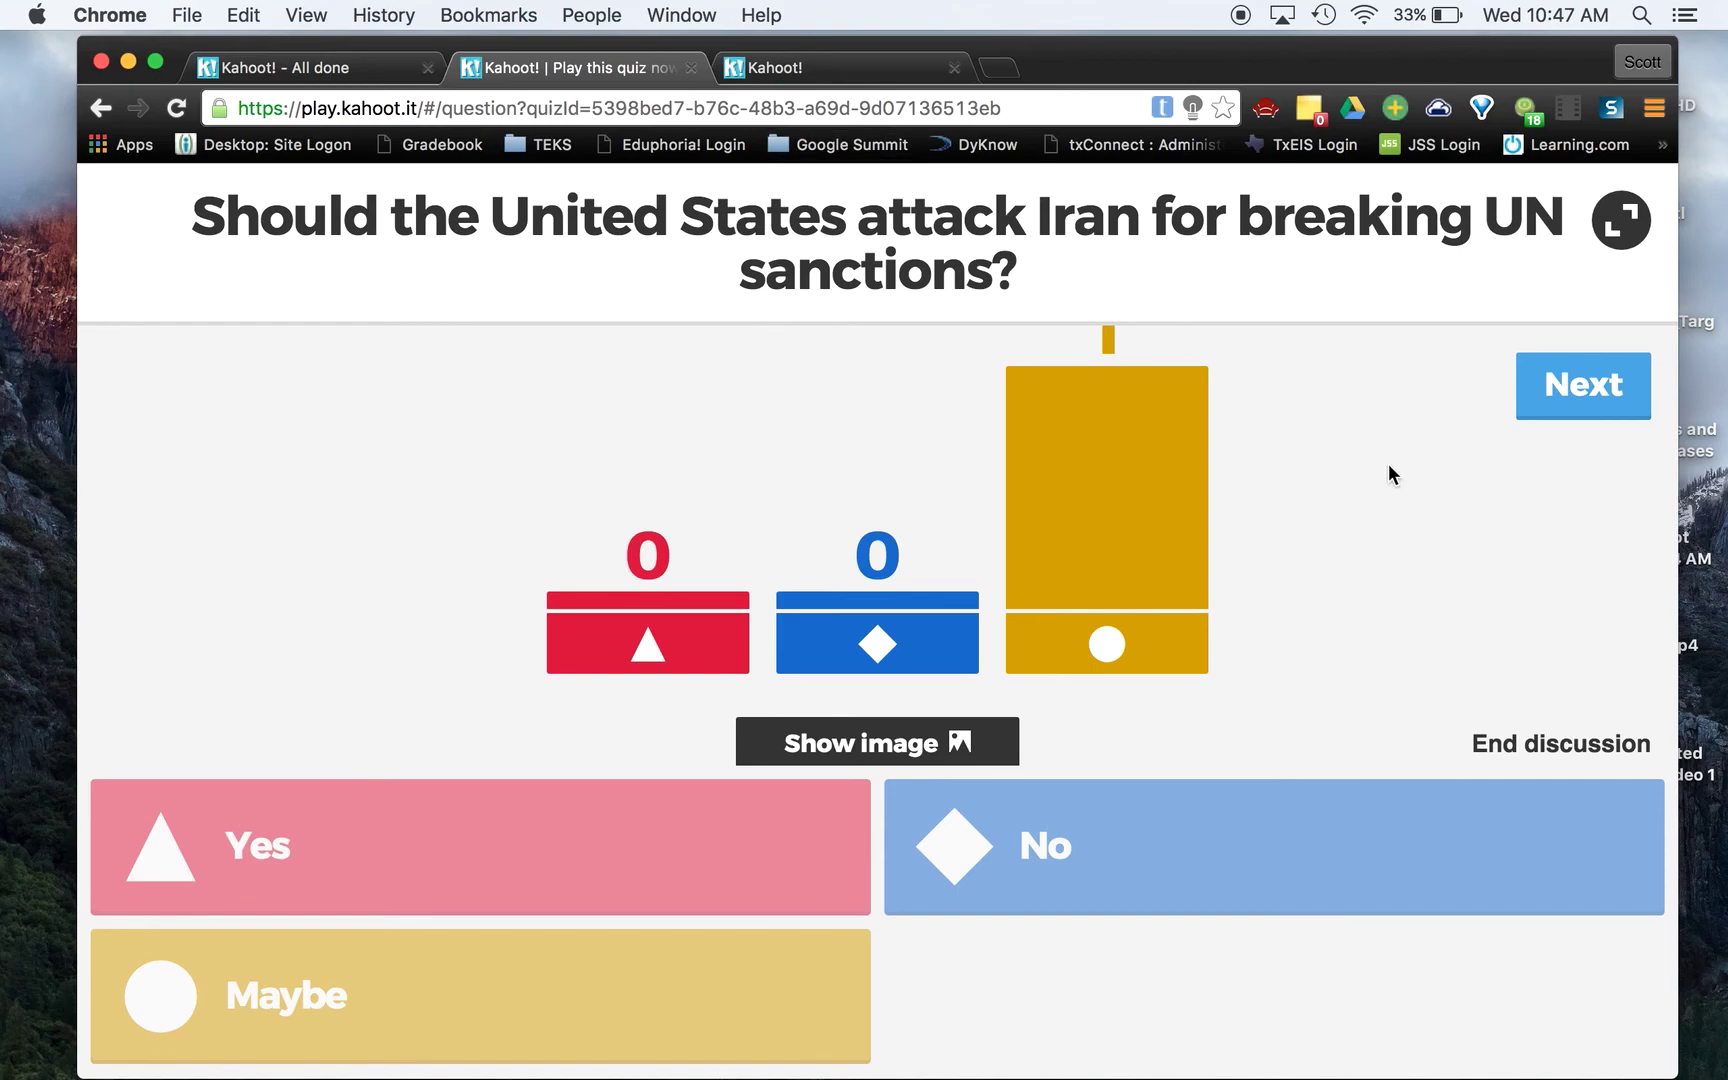
Advance past the results to the Download Results 'Thanks for taking part!' page
left_click(1575, 405)
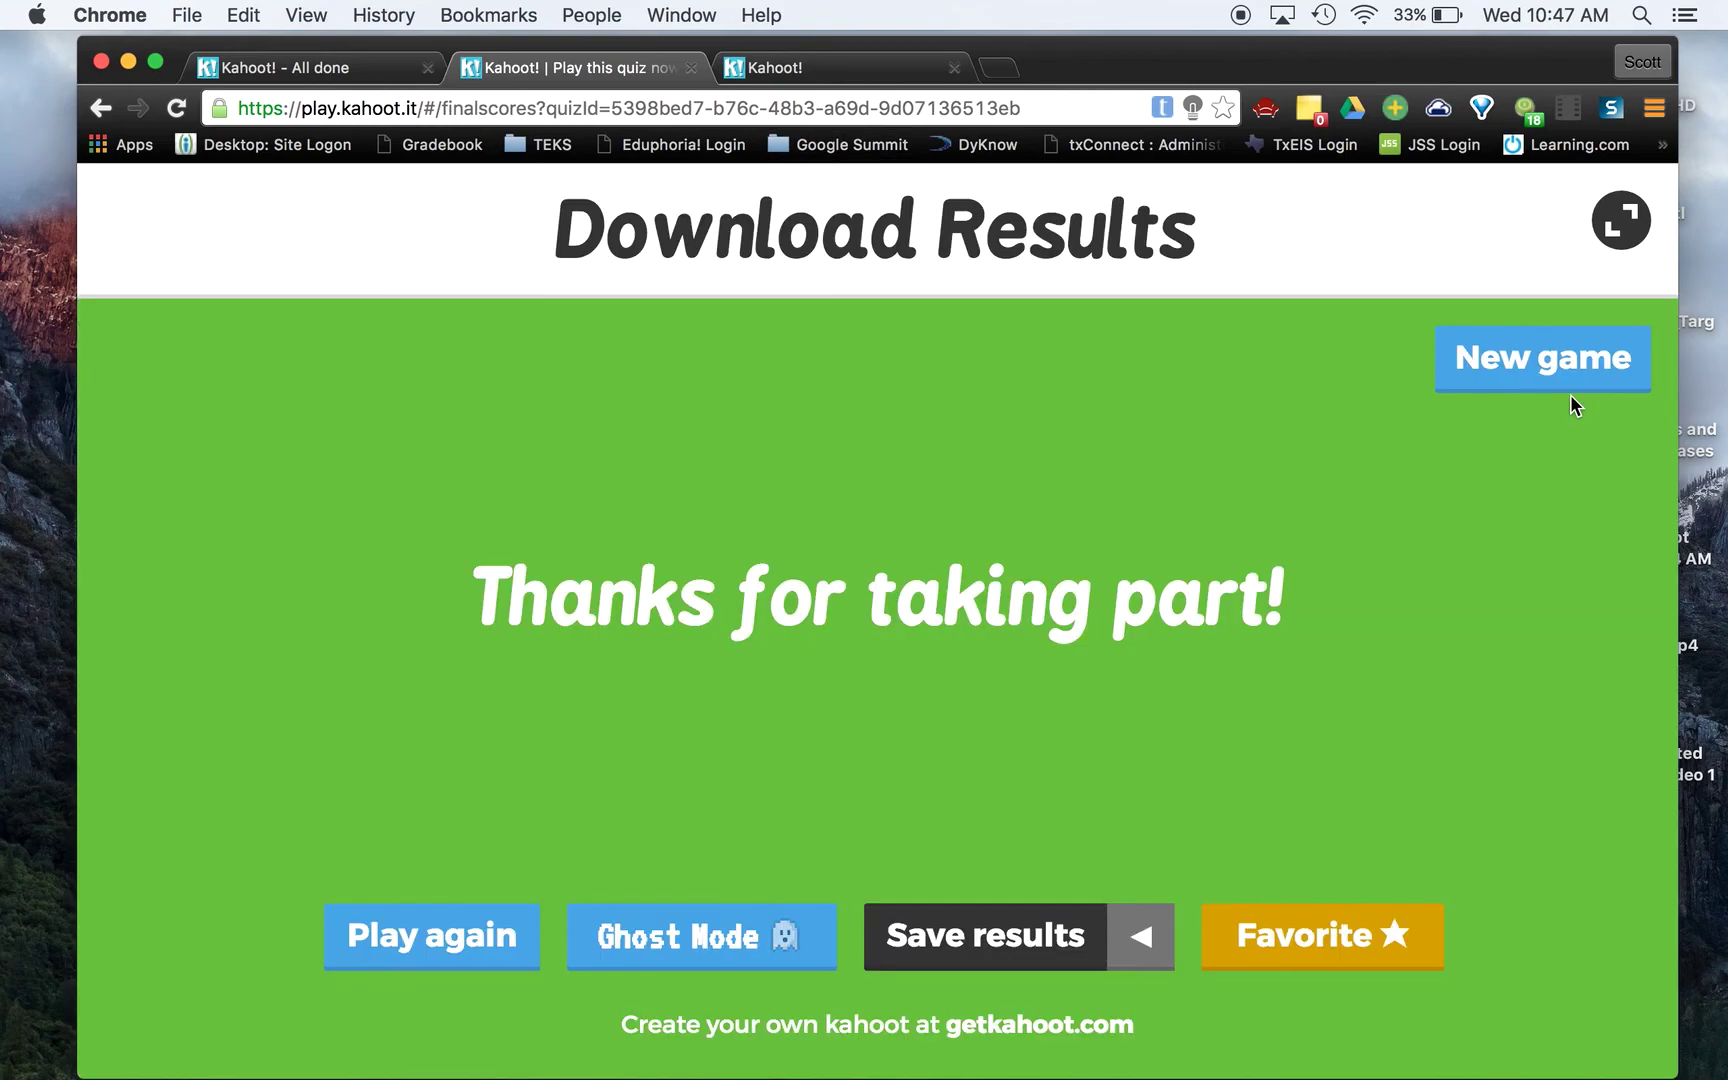